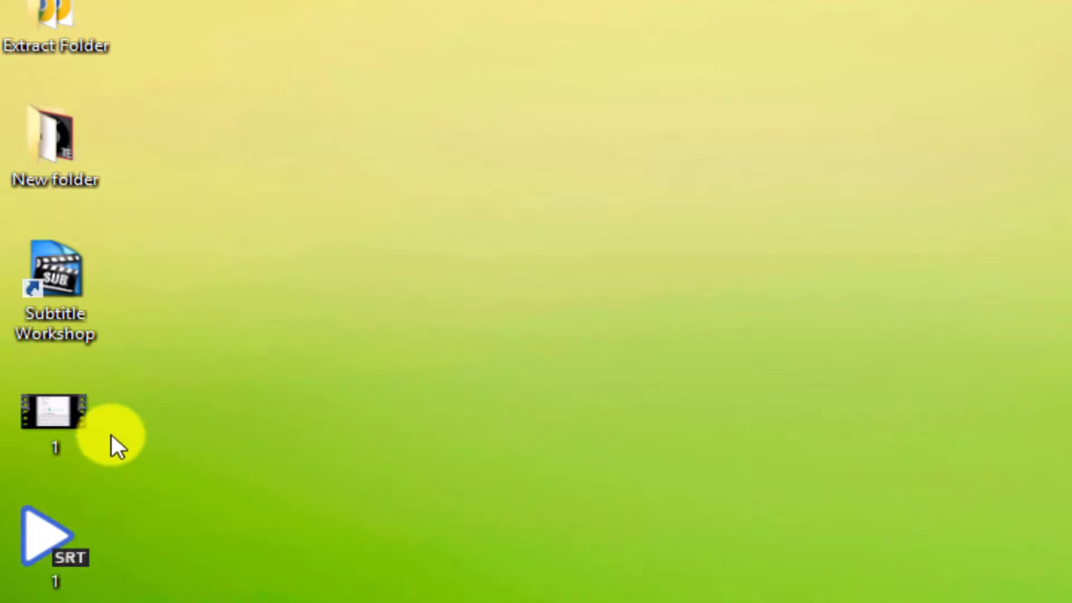
Step: Play the desktop video 1 to check its current subtitle appearance, pausing it before closing the player
double_click(82, 421)
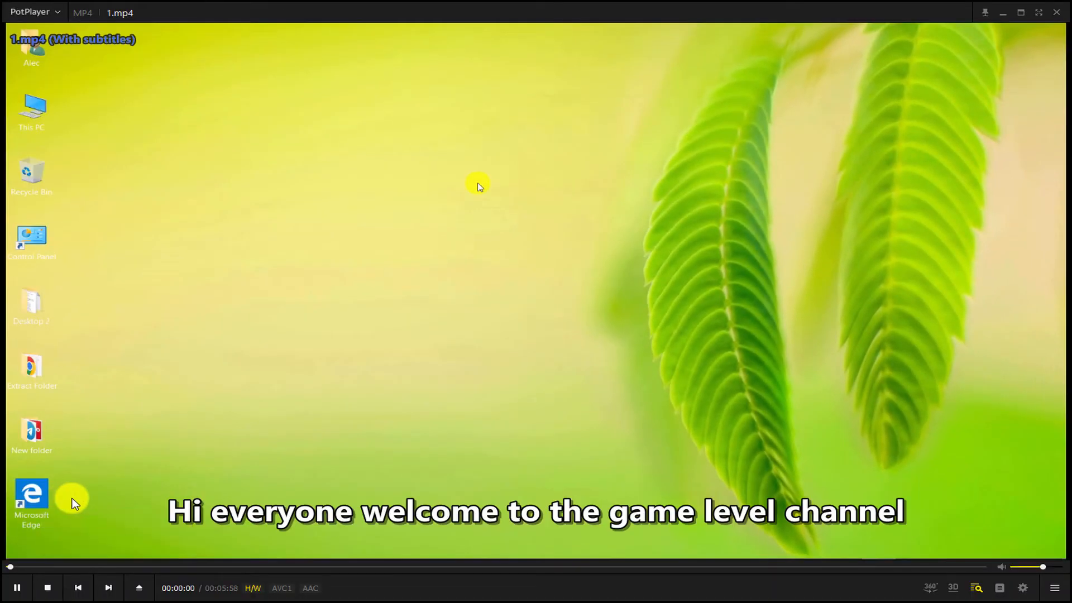
left_click(18, 586)
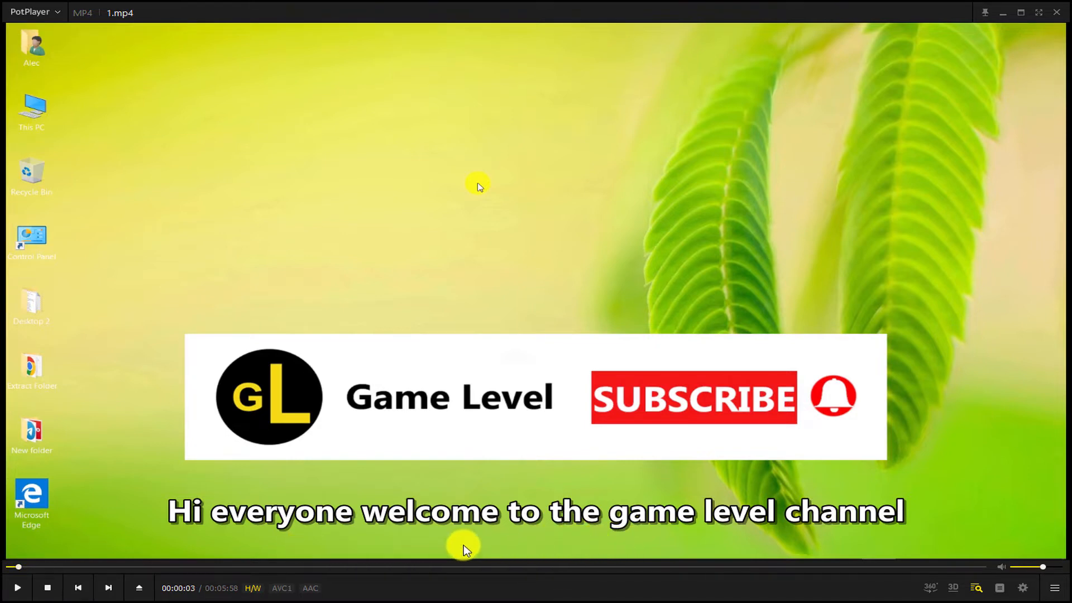
left_click(1060, 17)
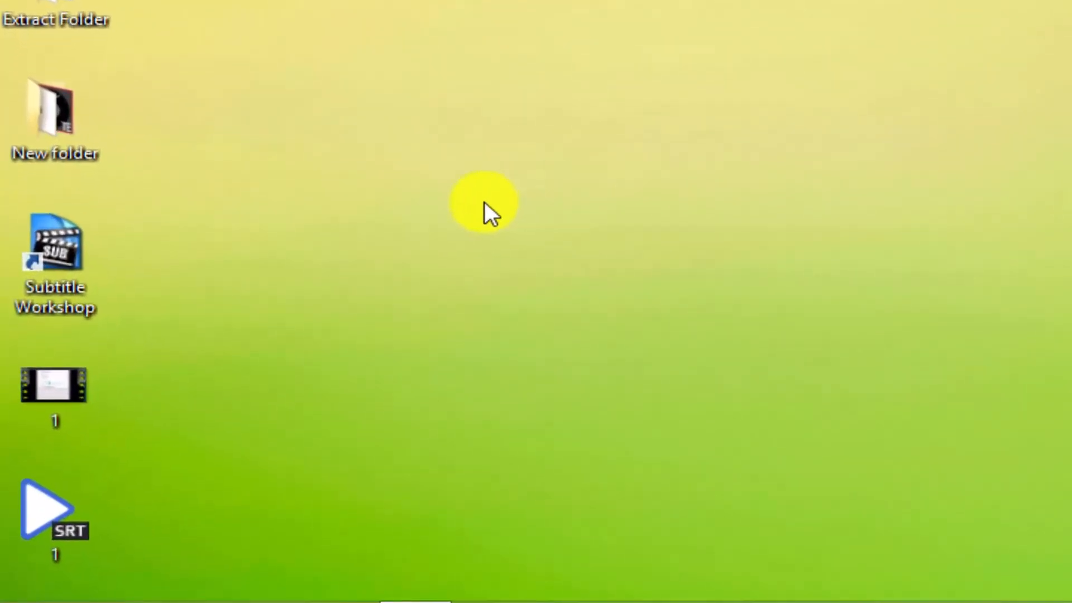
Step: In Subtitle Workshop, load the SRT subtitle file 1 from the desktop and stop the video playback
double_click(66, 263)
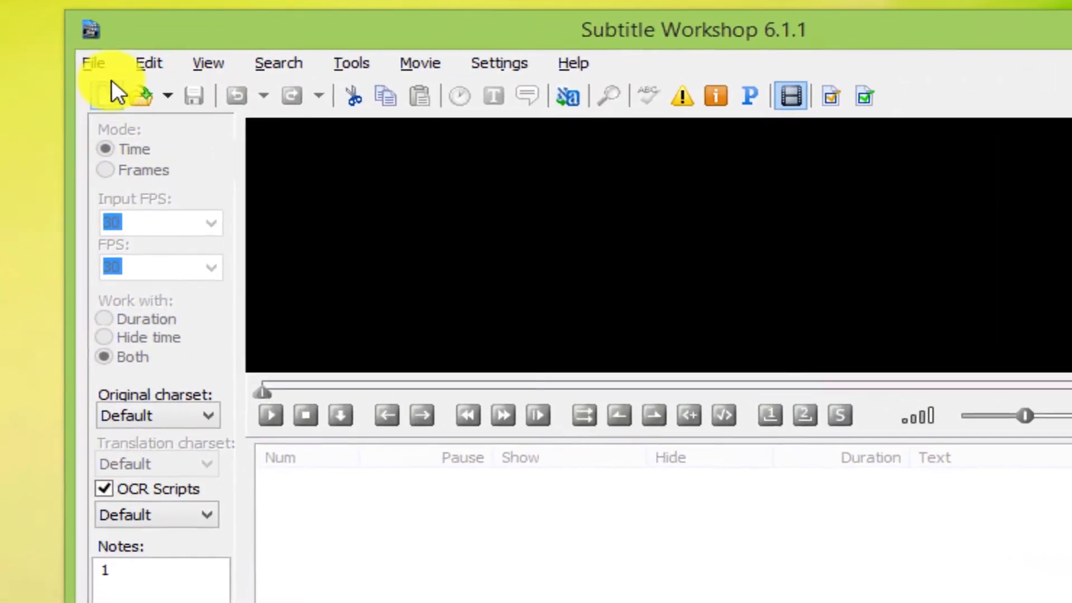
left_click(105, 47)
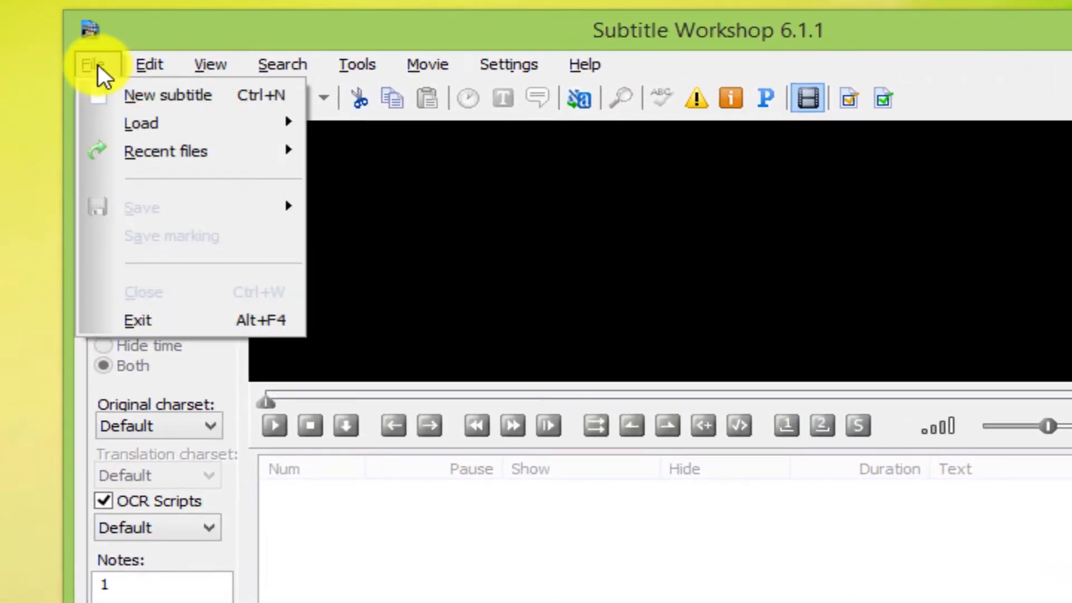
mouse_move(144, 122)
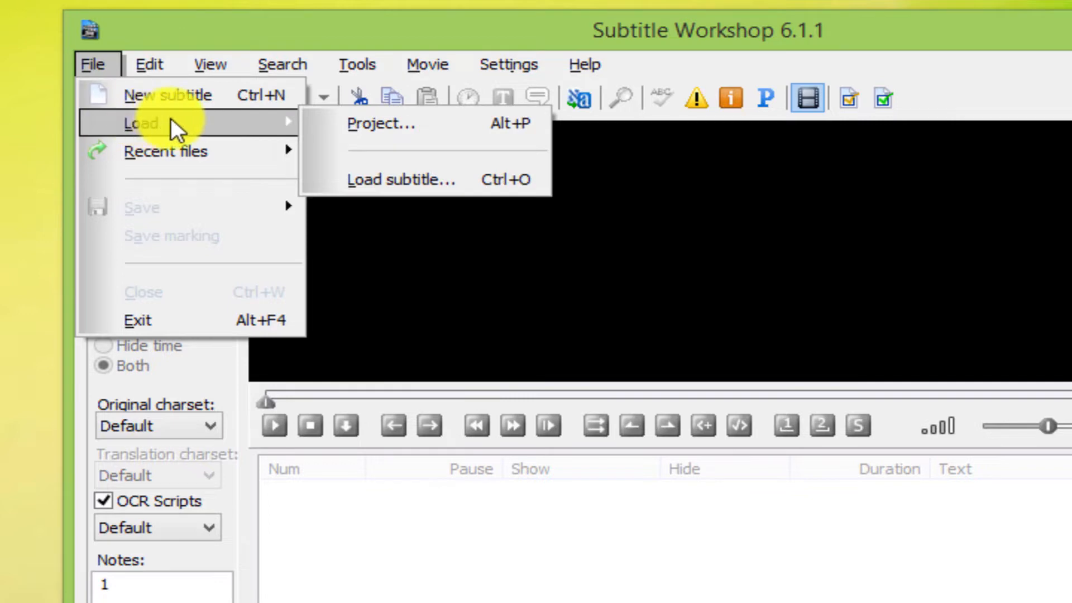
left_click(396, 180)
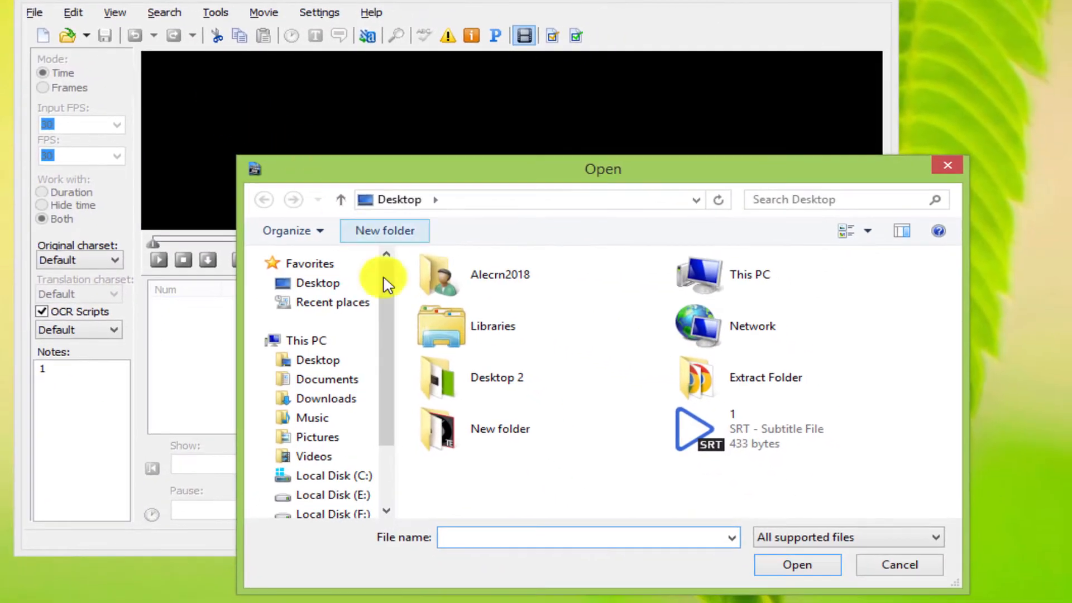
left_click(749, 435)
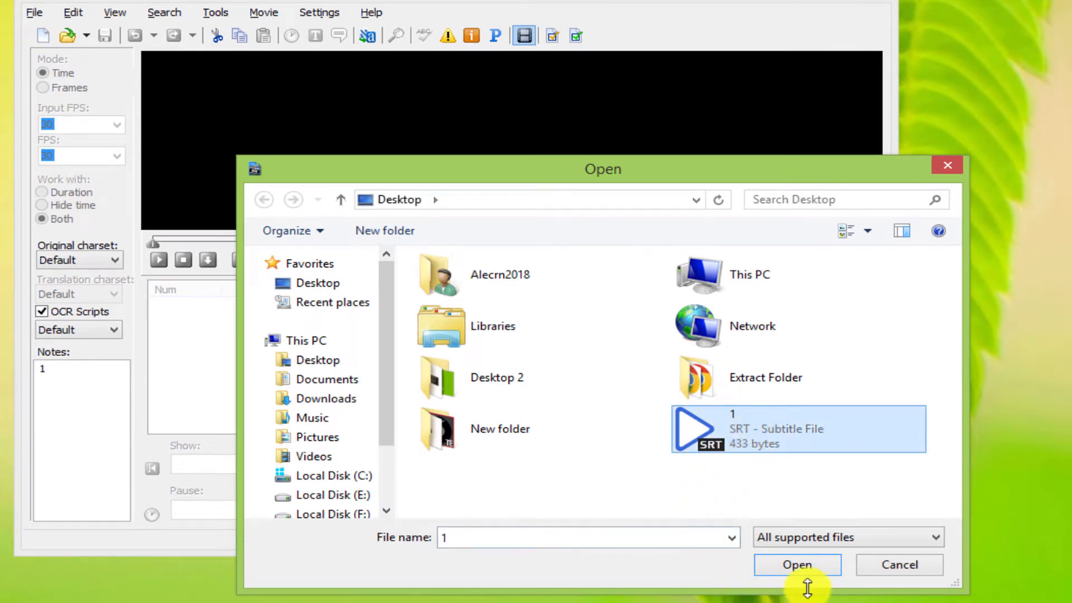
left_click(806, 567)
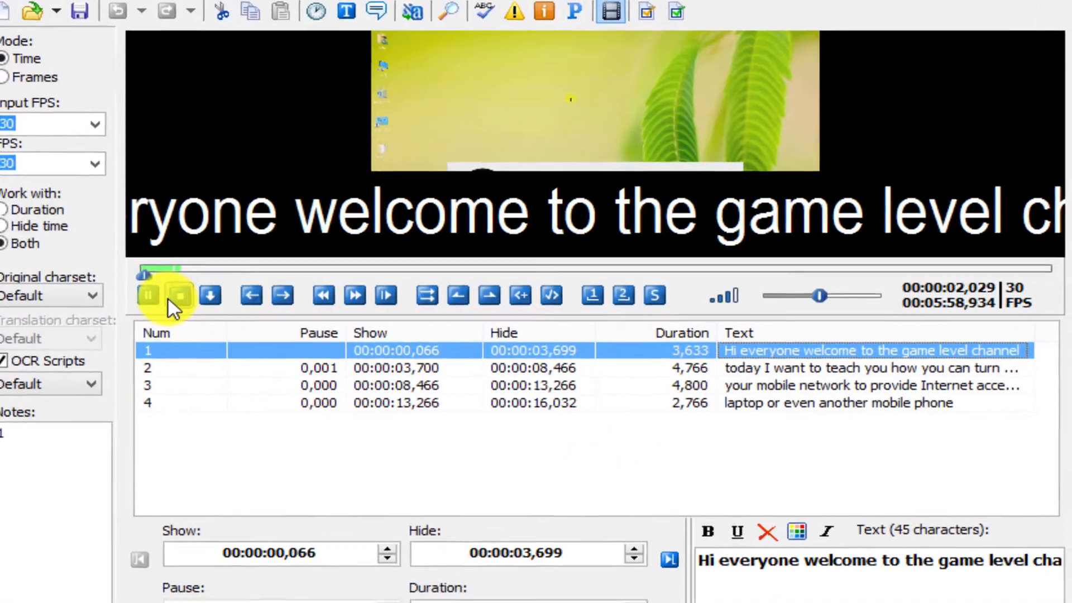
left_click(170, 298)
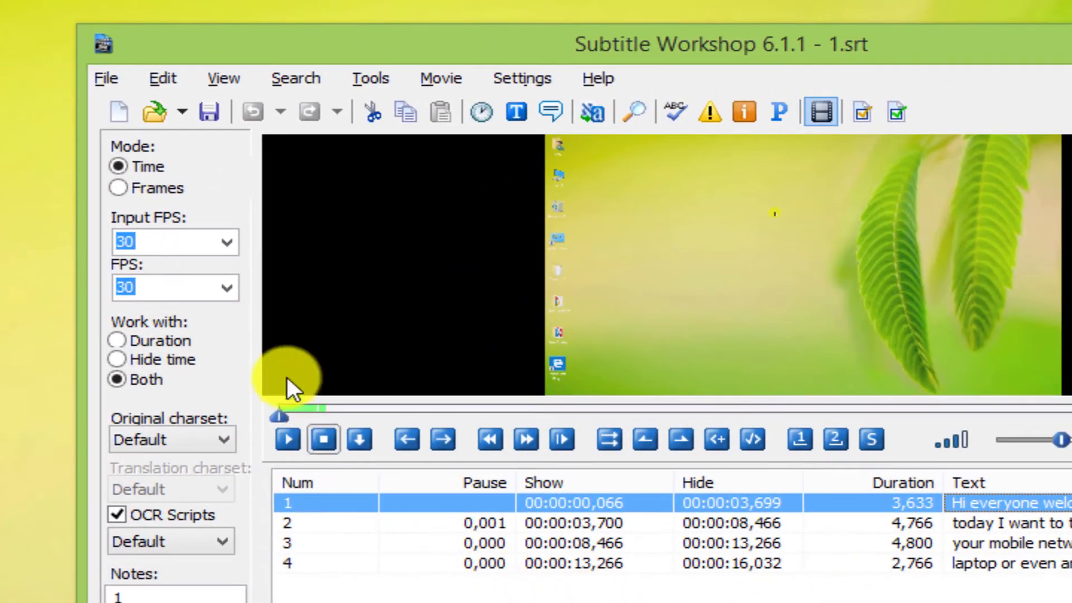
Step: Save the subtitle as a new file named 2 on the desktop in Advanced SubStation Alpha (*.ass) format
left_click(99, 77)
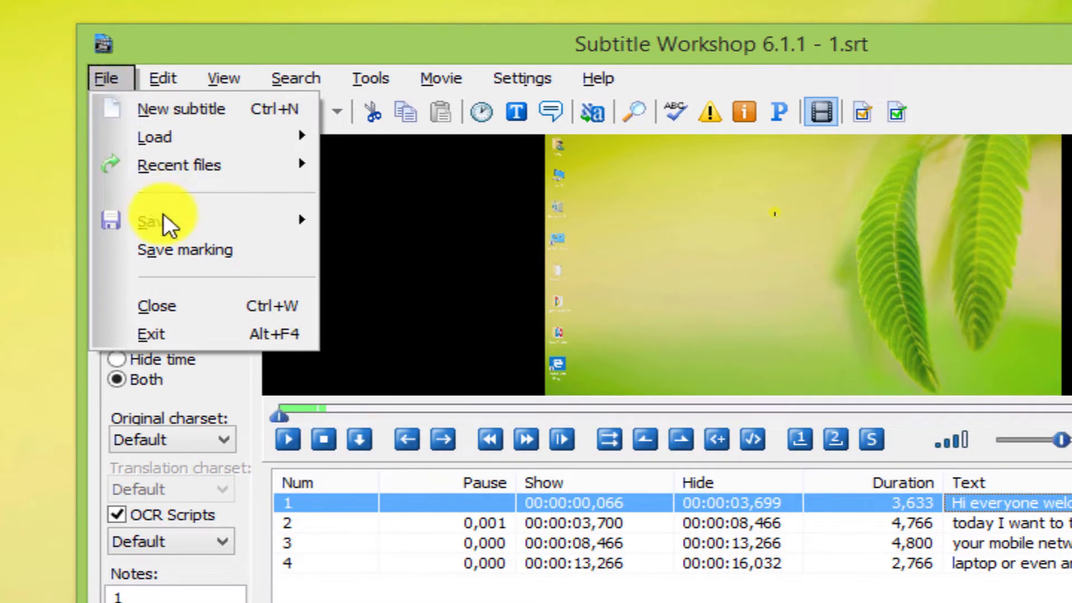
mouse_move(173, 222)
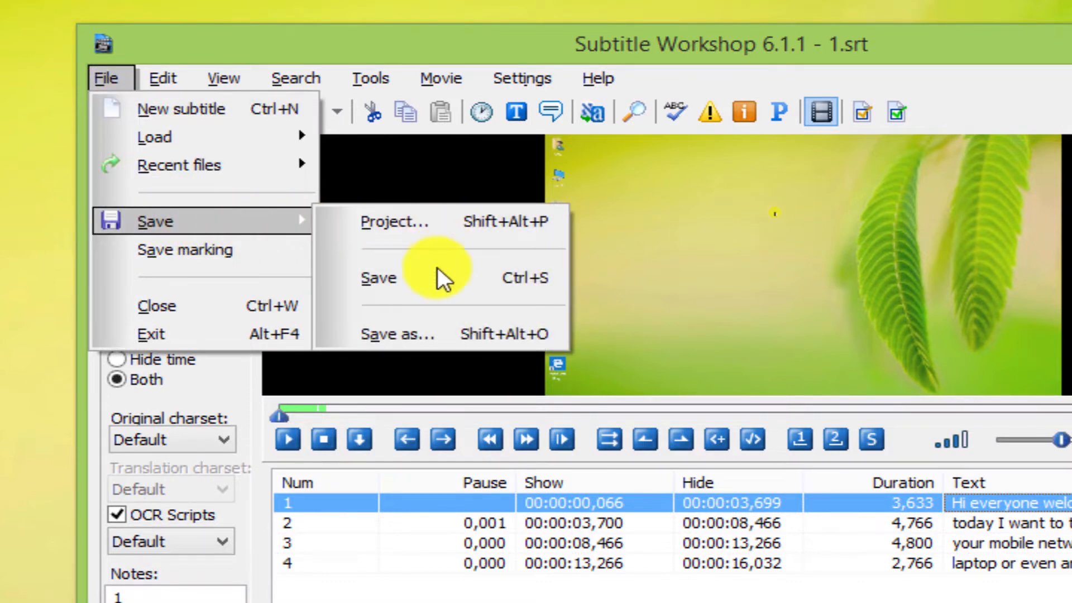
left_click(425, 332)
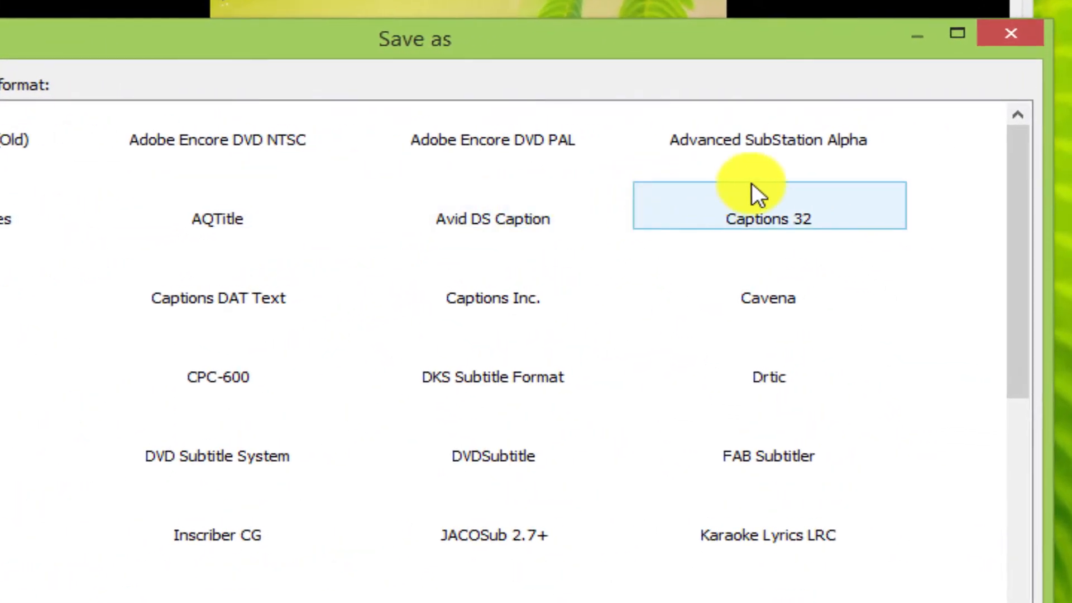
left_click(848, 142)
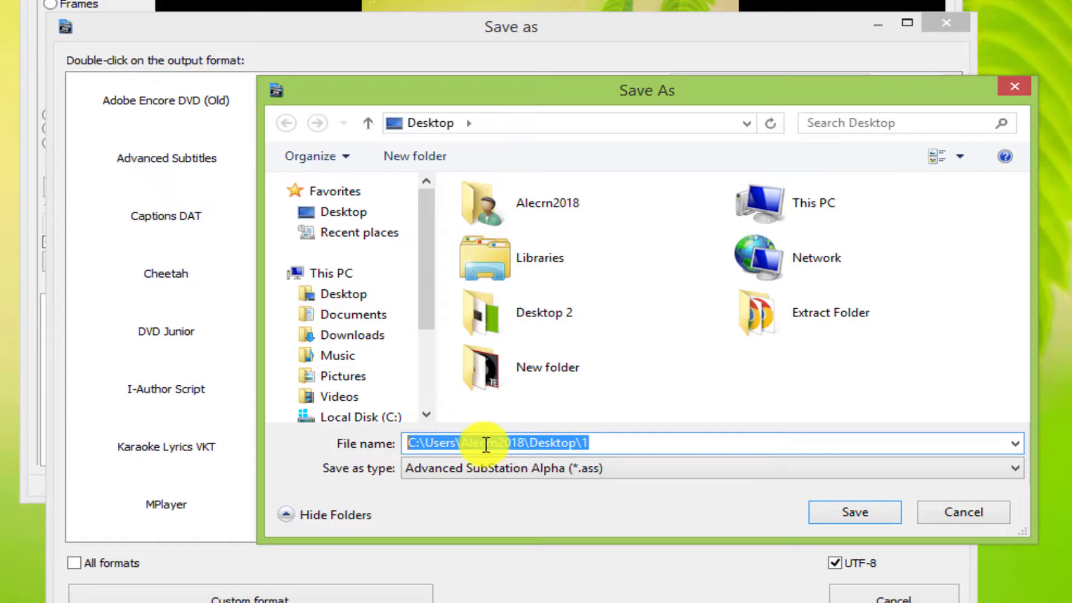
type("2")
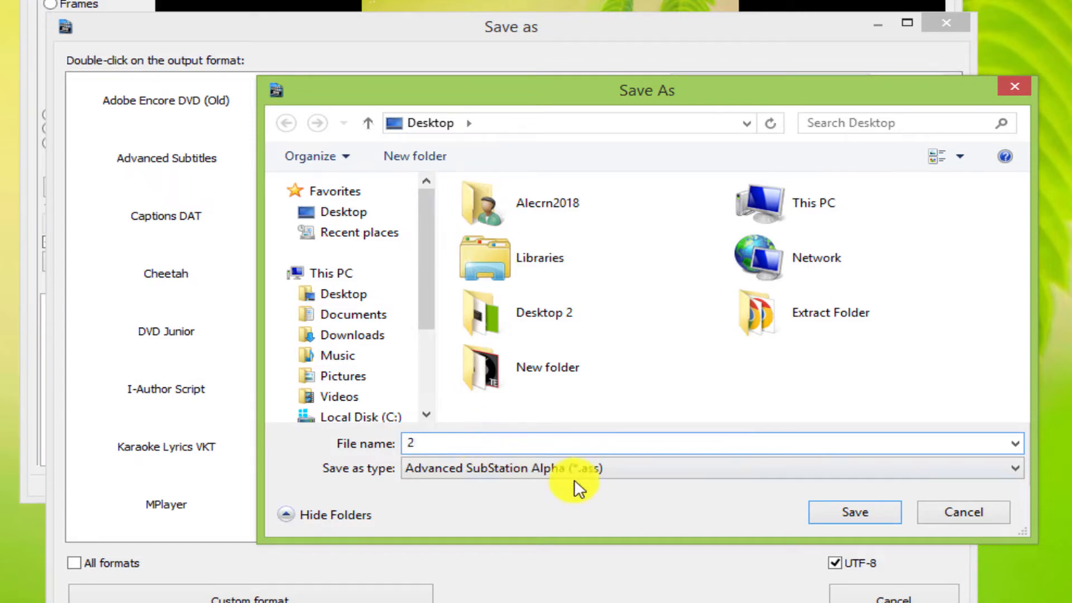
left_click(849, 510)
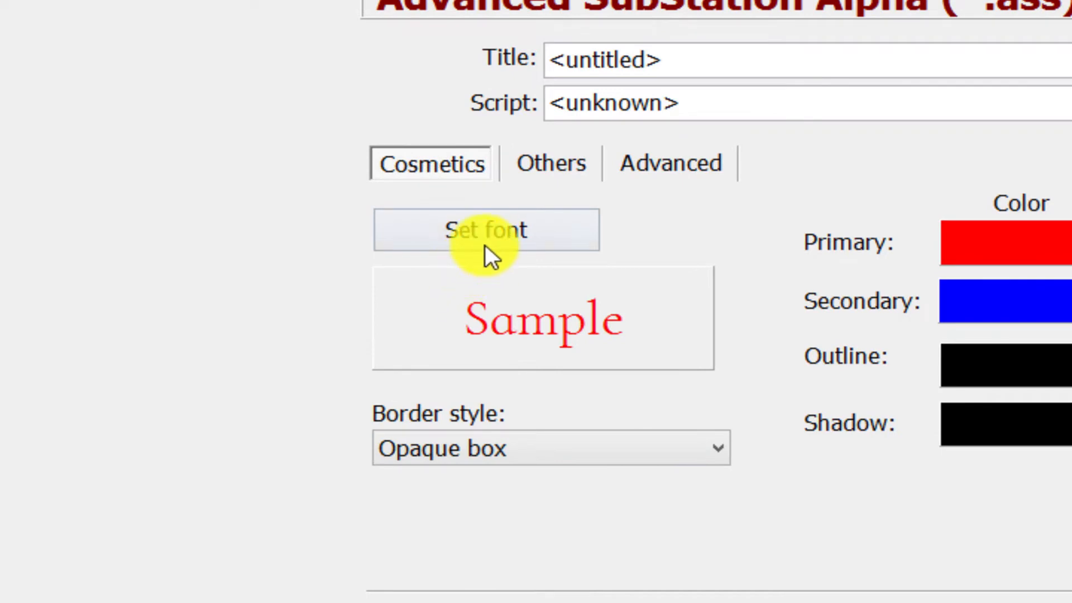
Step: Try the other font styles and smaller sizes, then set the subtitle font to Cormorant Infant, Regular, size 28
left_click(533, 231)
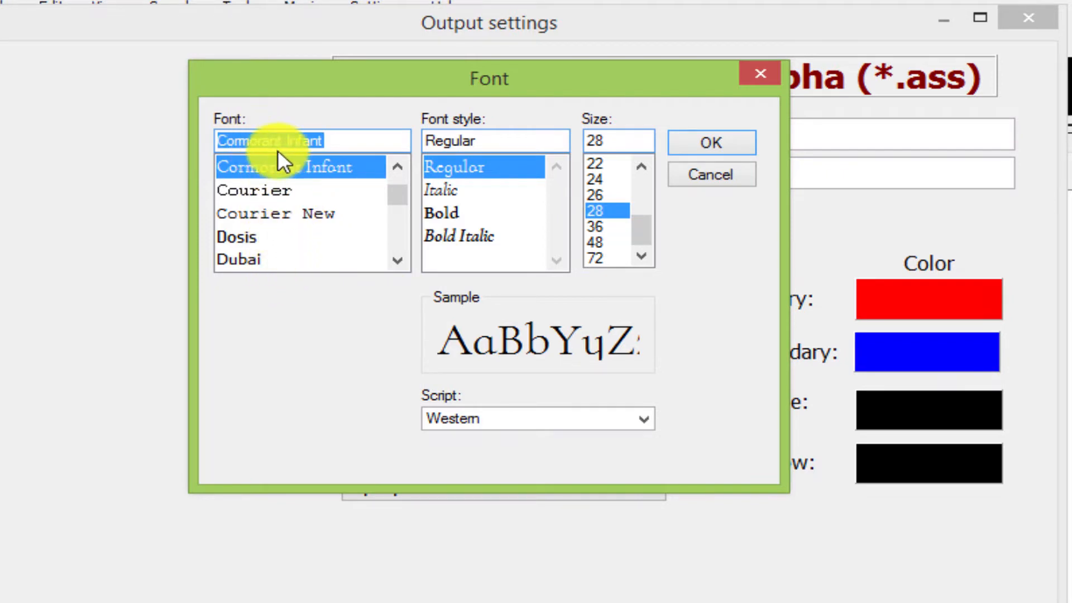
left_click(458, 189)
left_click(458, 213)
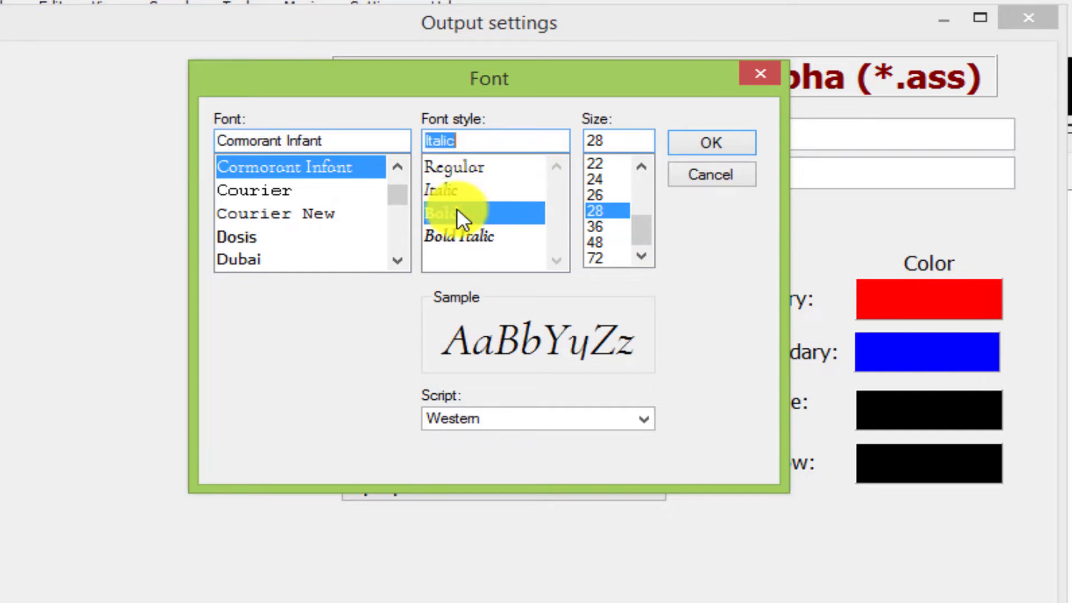
left_click(459, 238)
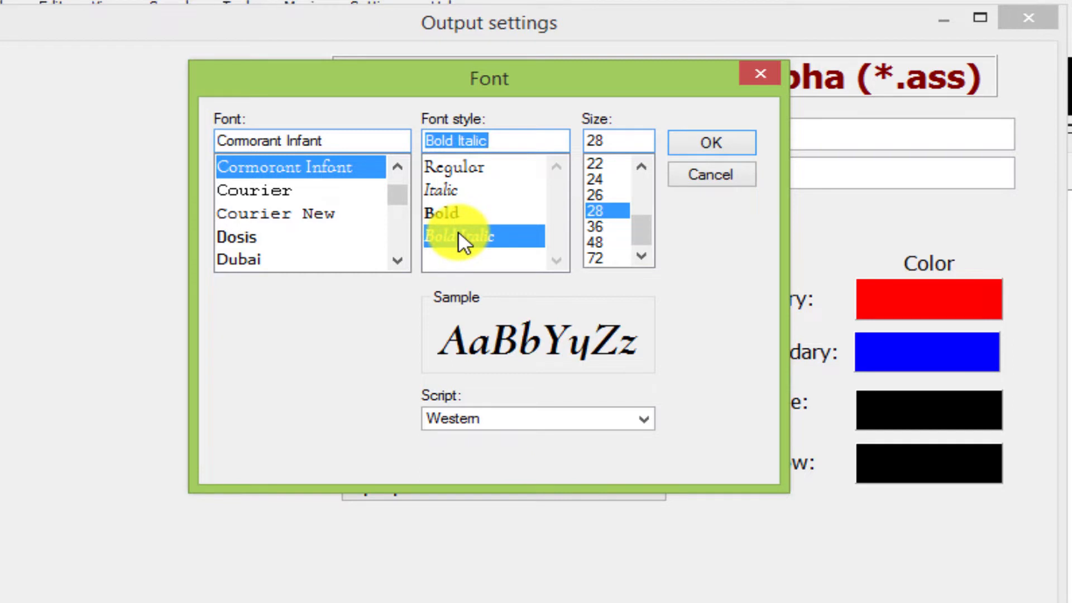
left_click(458, 168)
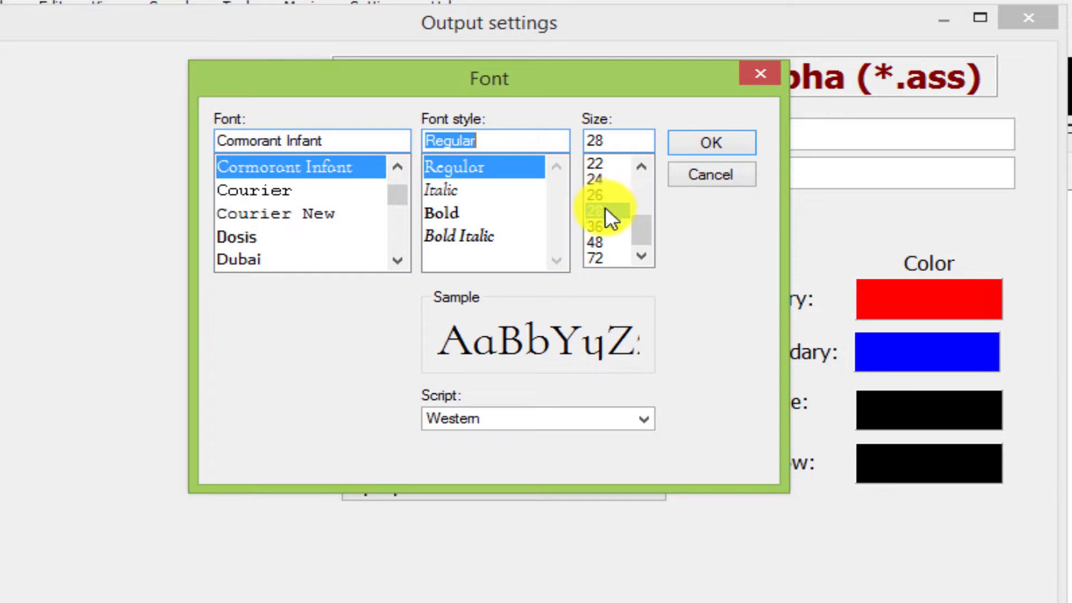
left_click(605, 190)
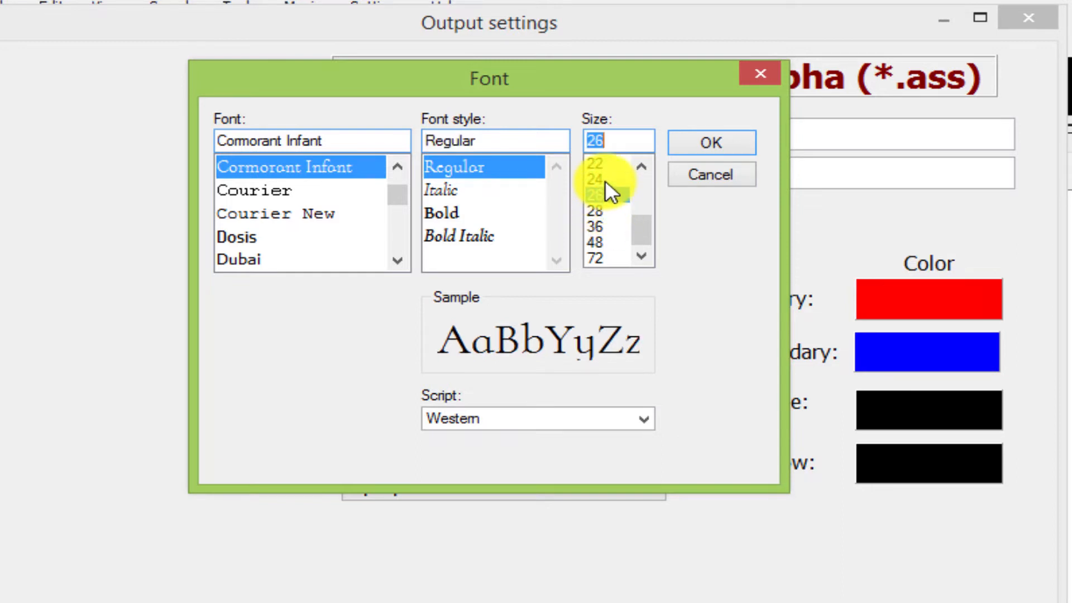
left_click(604, 180)
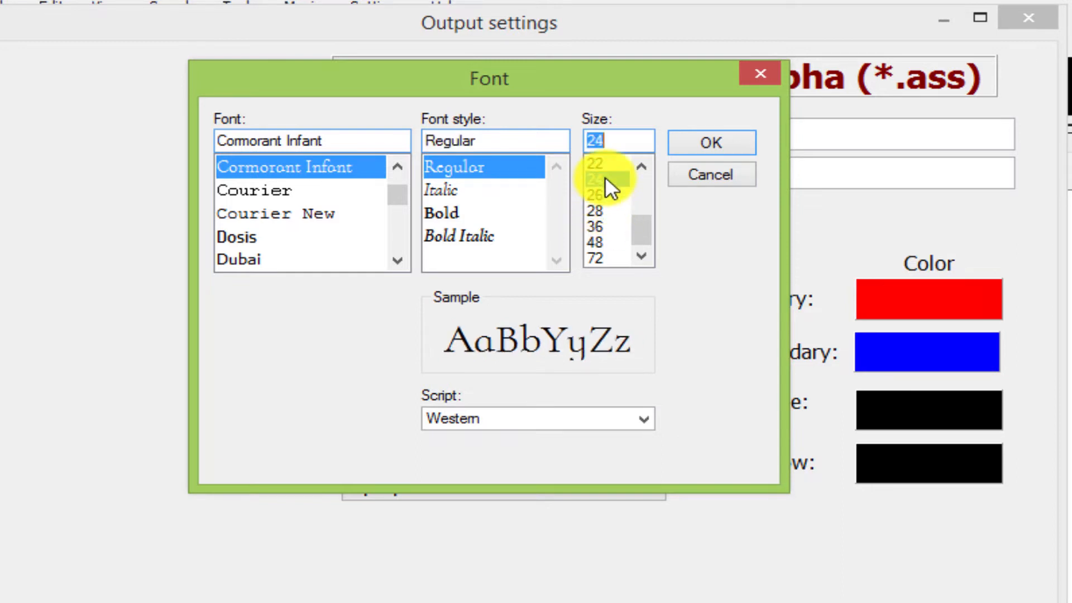
left_click(602, 209)
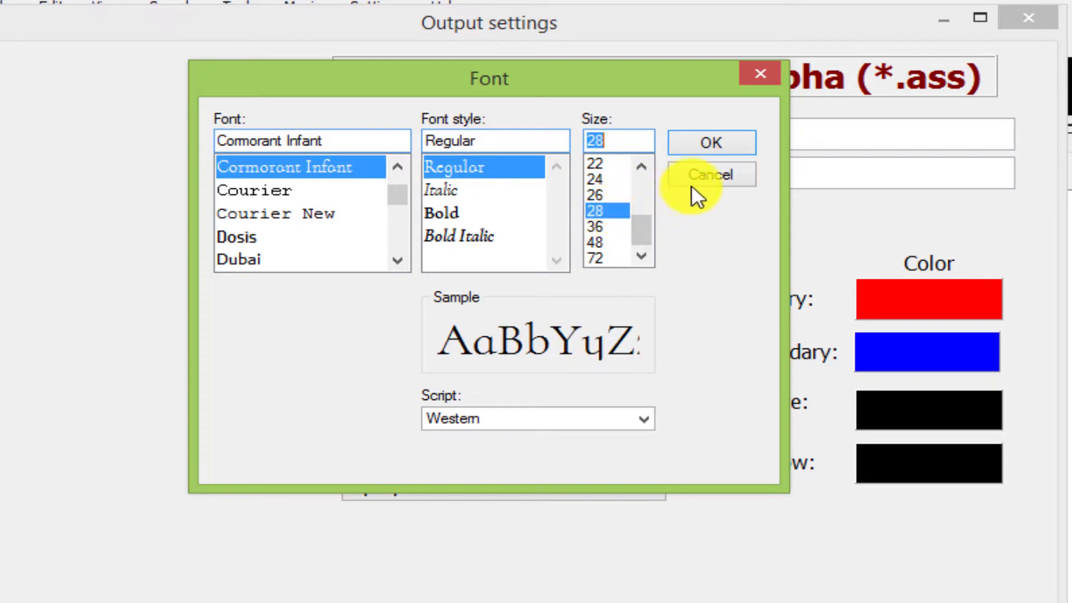
left_click(708, 139)
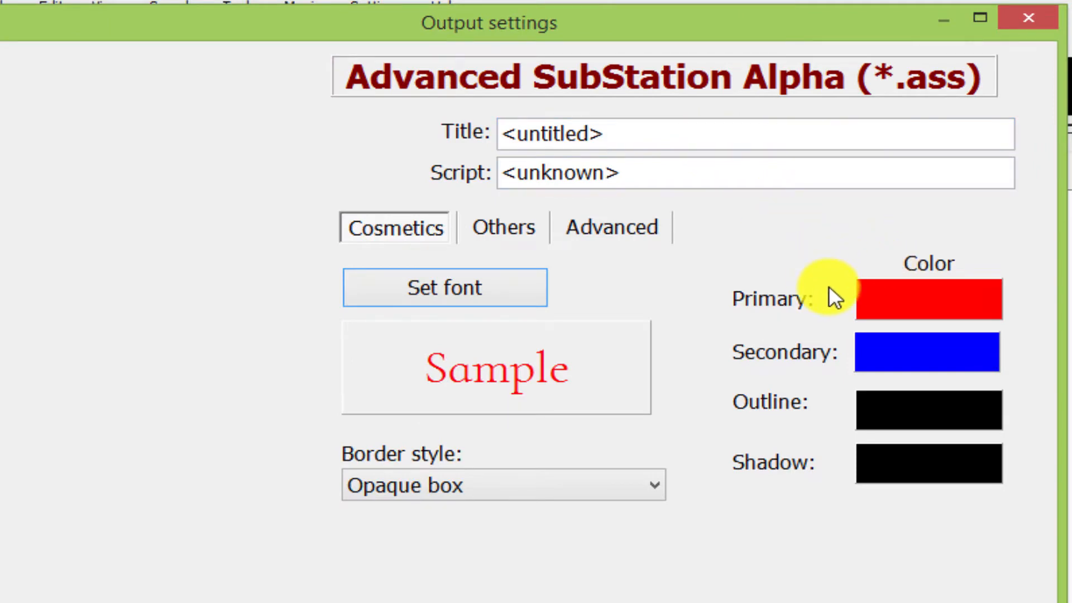
Step: Accept red as the primary and blue as the secondary color, and set the border style to Outline + drop shadow
left_click(912, 300)
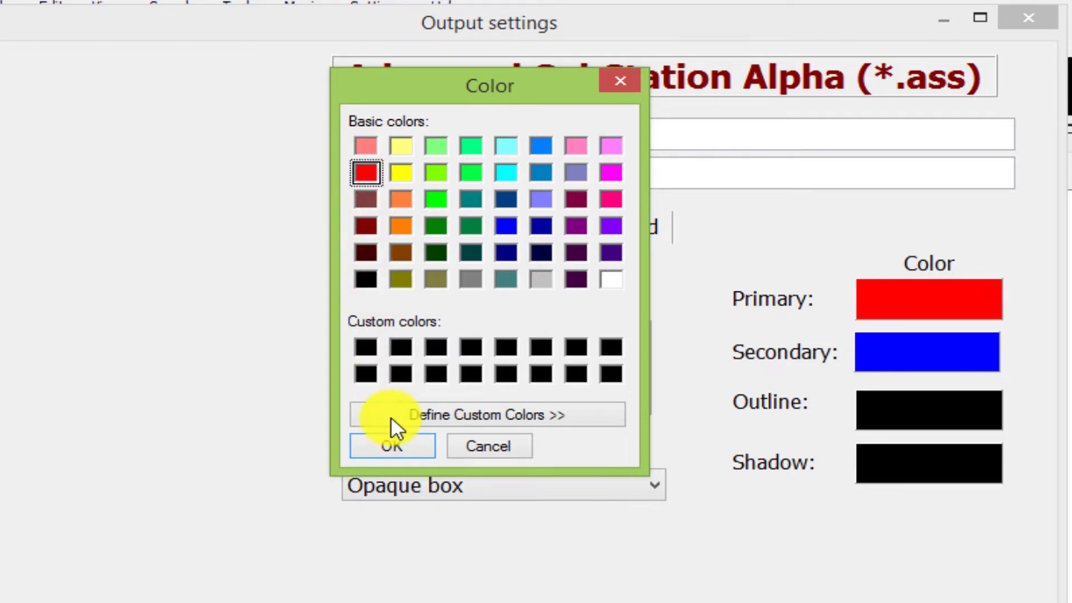
left_click(397, 446)
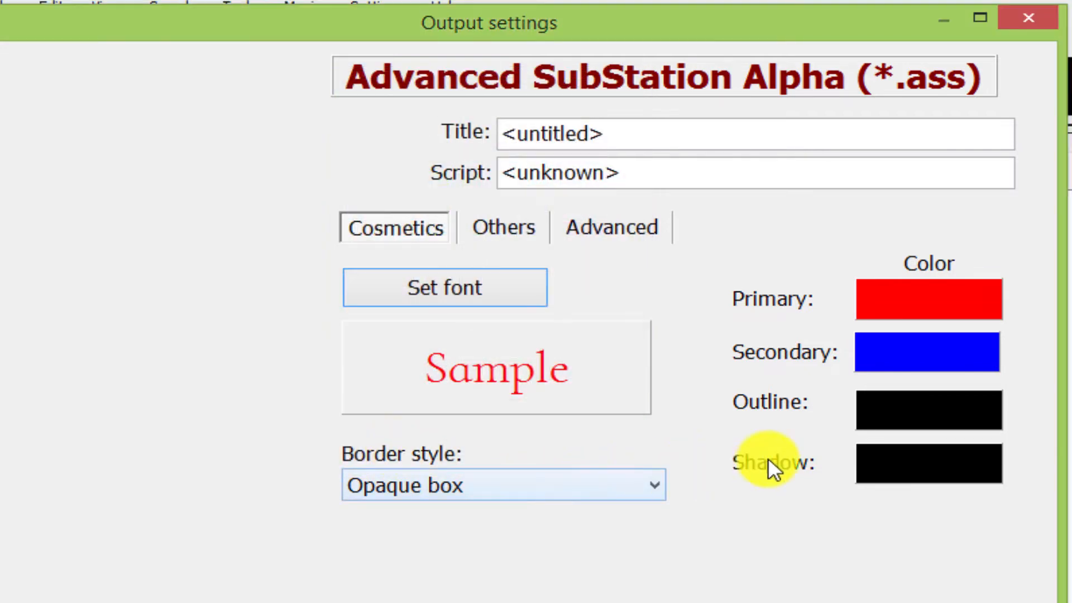
left_click(927, 352)
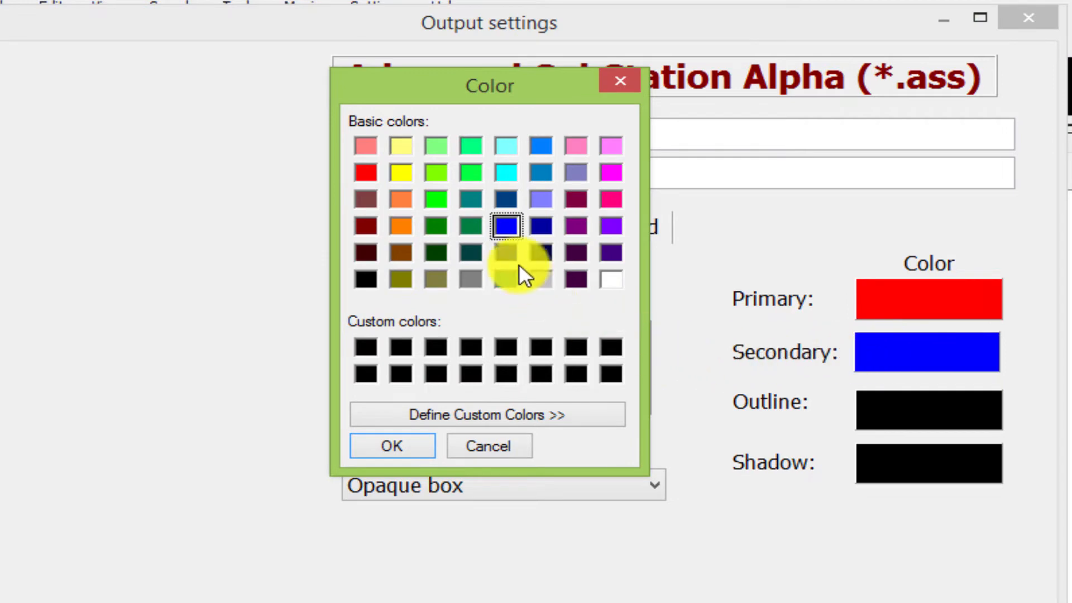
left_click(406, 446)
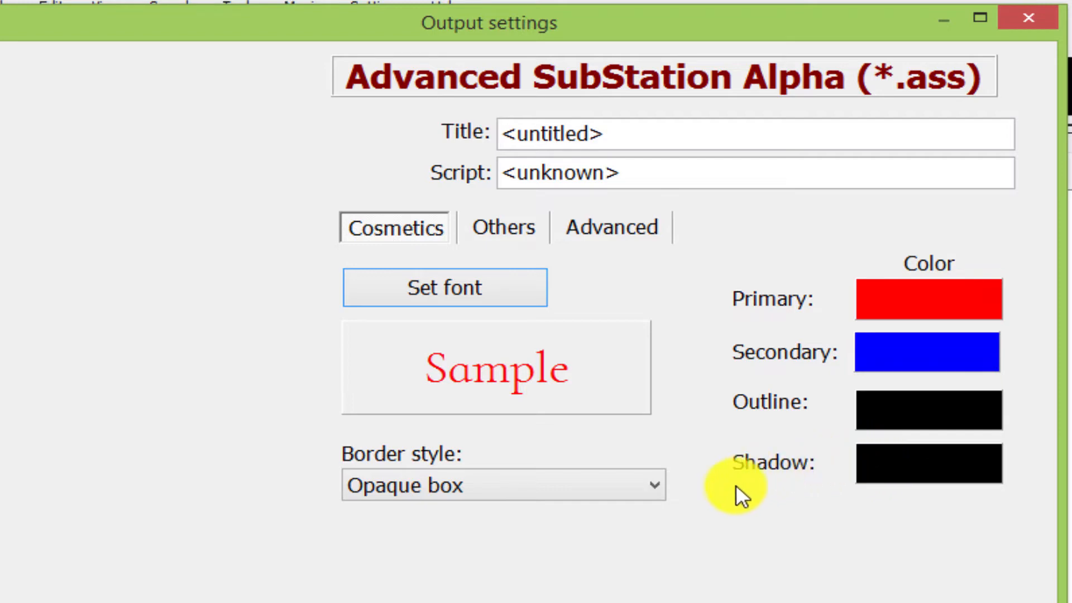
left_click(651, 486)
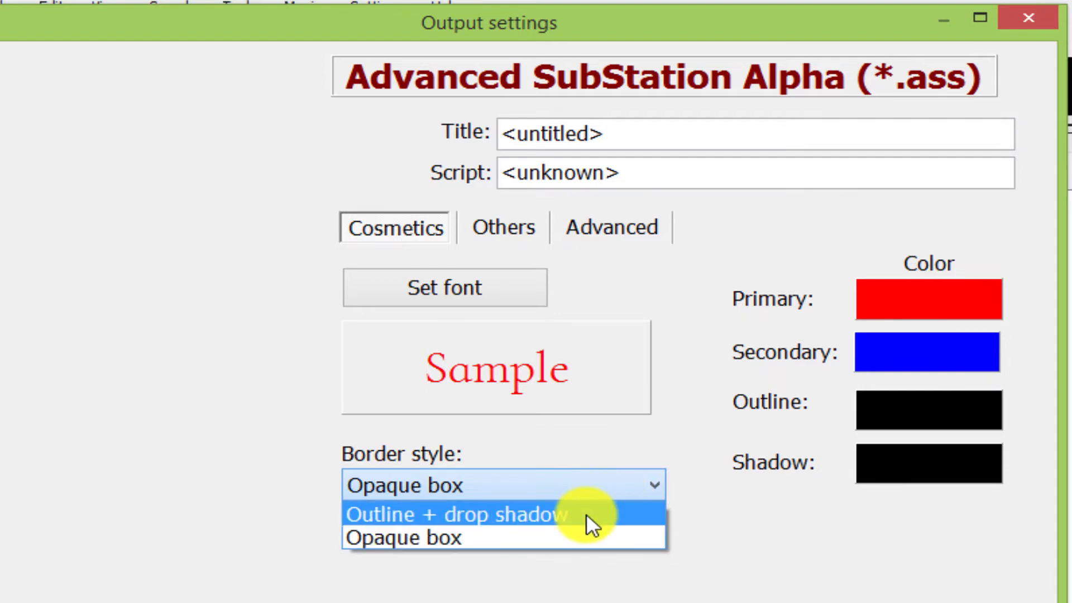
left_click(552, 523)
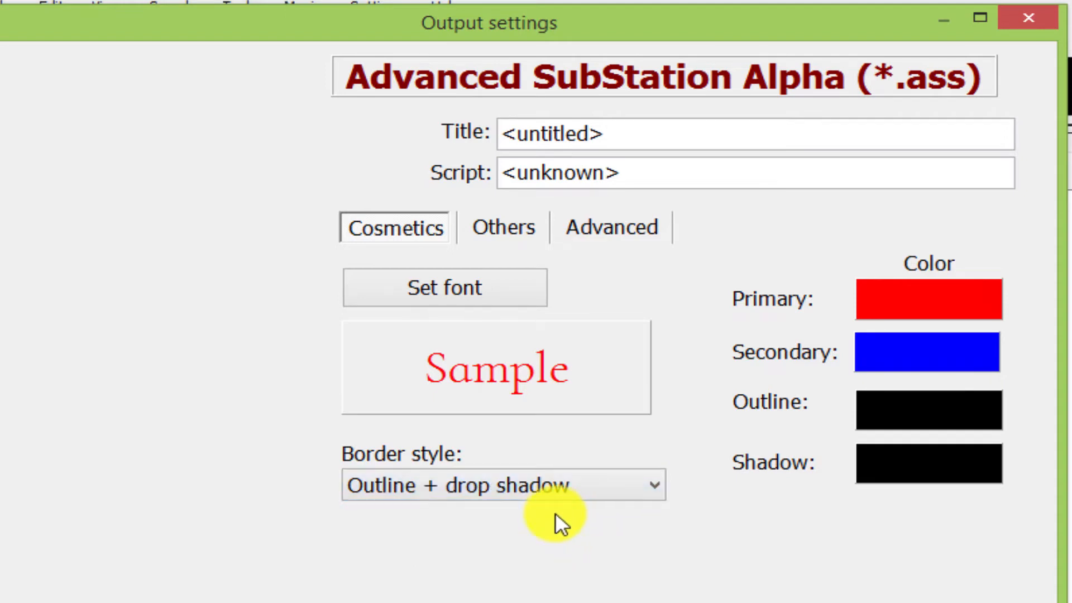
Step: Set the subtitle alignment to Center and its vertical placement to SubTitle in the output settings
left_click(519, 225)
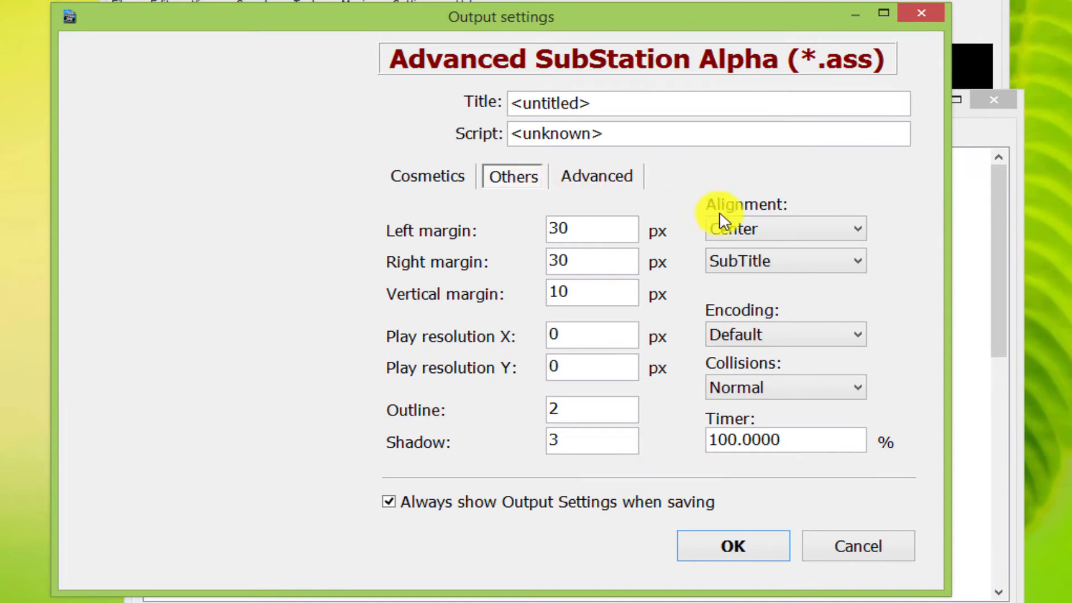
left_click(860, 234)
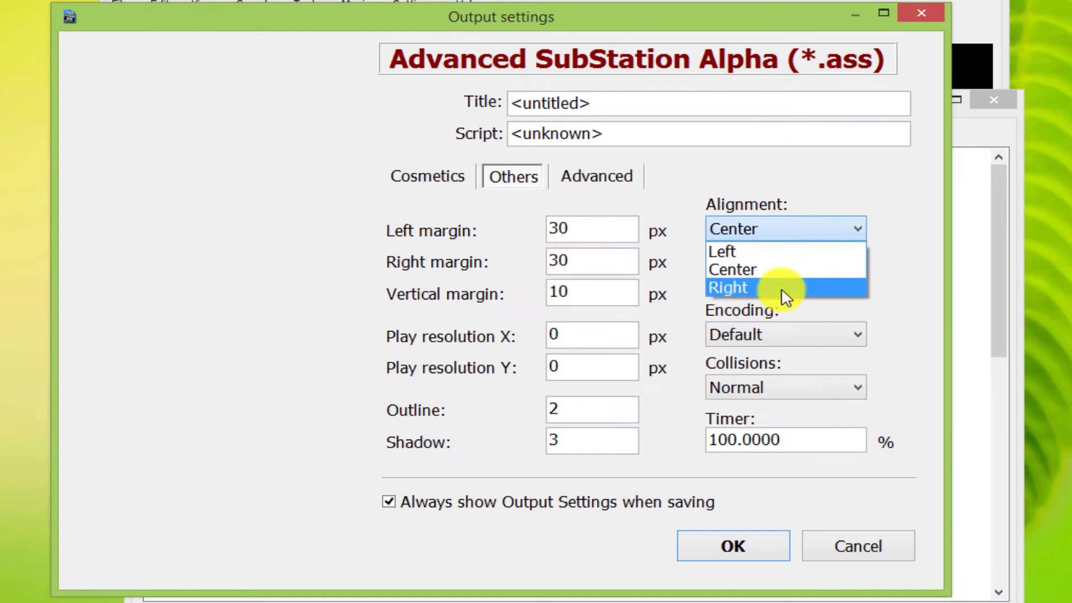
left_click(779, 270)
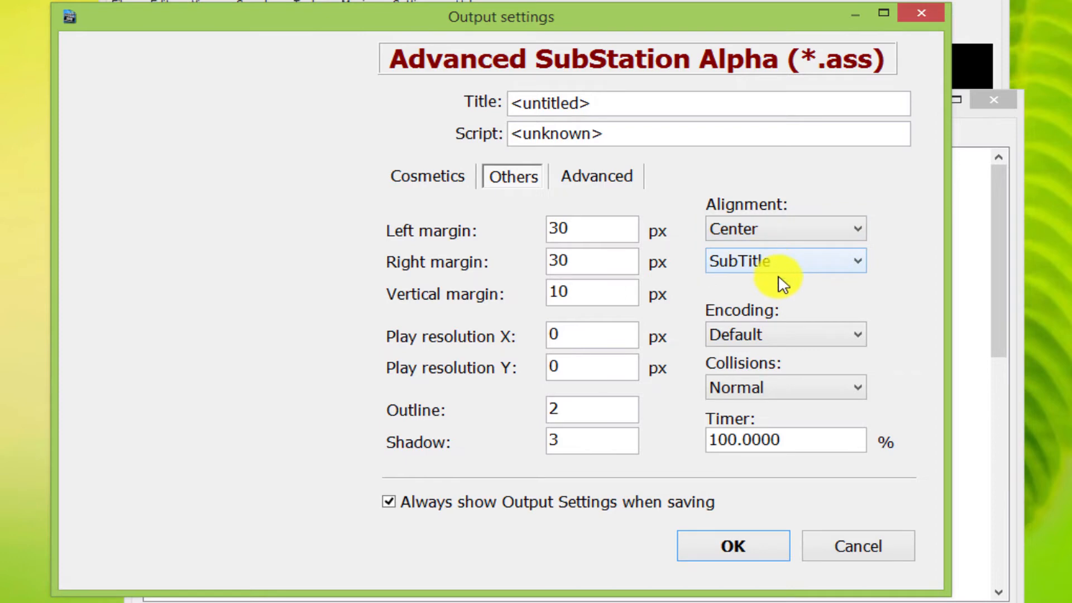
left_click(860, 263)
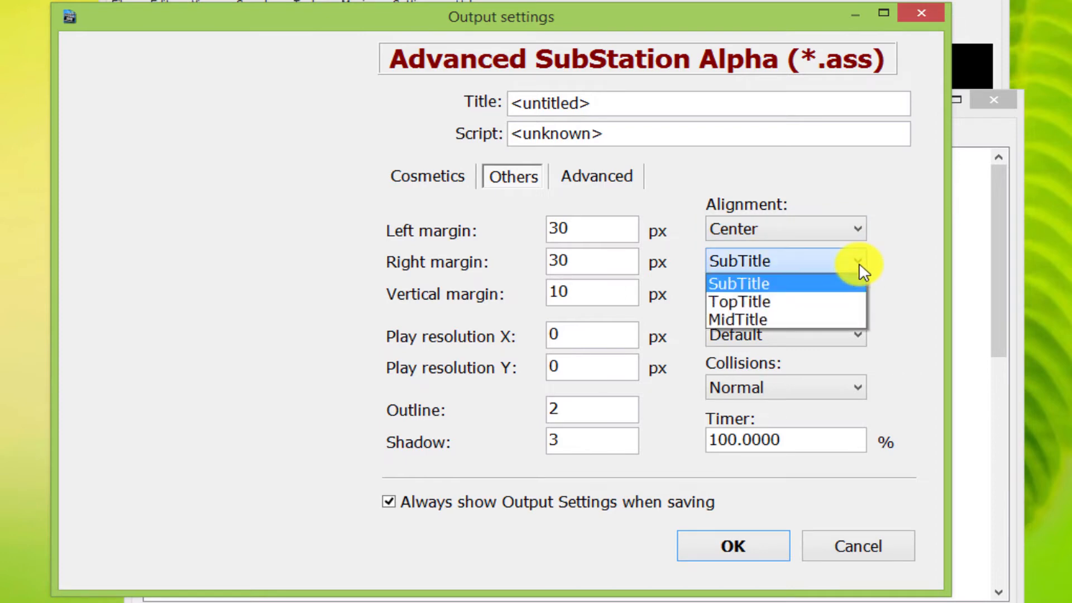
left_click(785, 284)
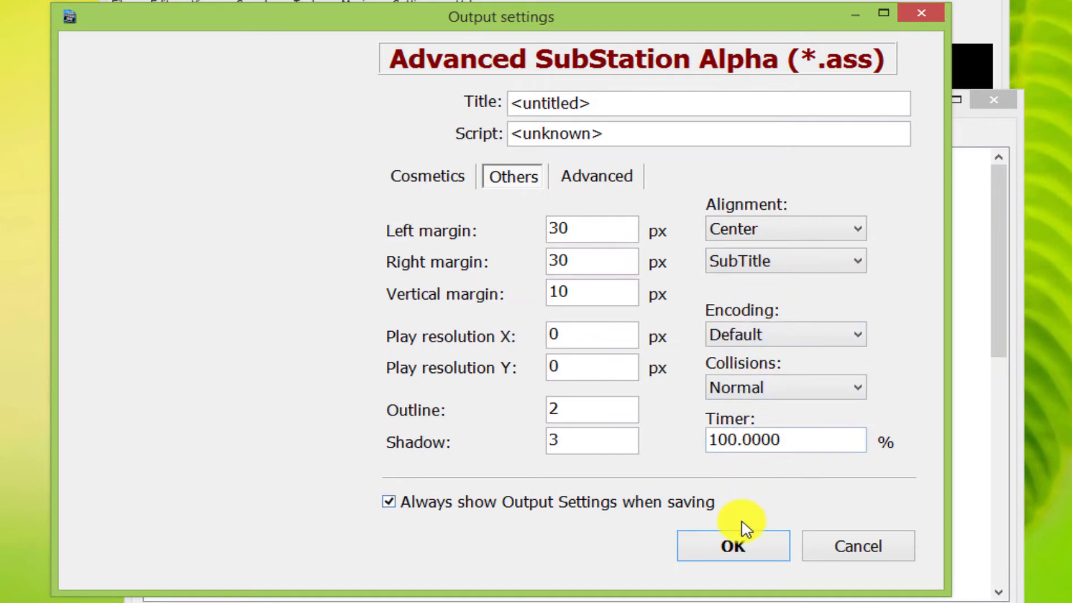
Step: Accept the output settings to finish saving subtitle file 2
left_click(746, 553)
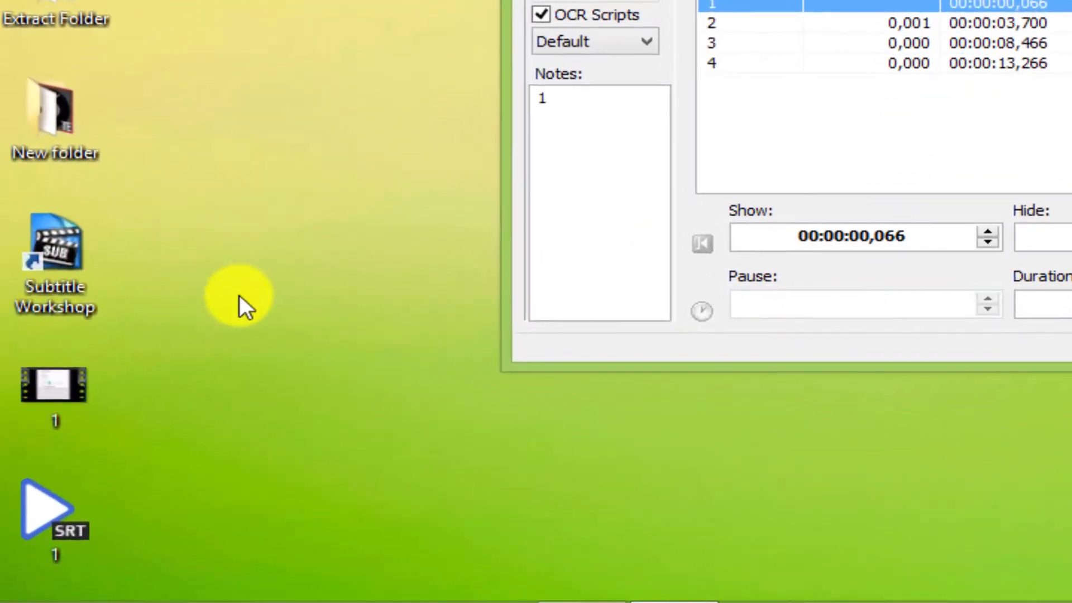
Step: Open the desktop video 1 in PotPlayer and load the desktop subtitle file 2.ass onto the paused video
double_click(70, 388)
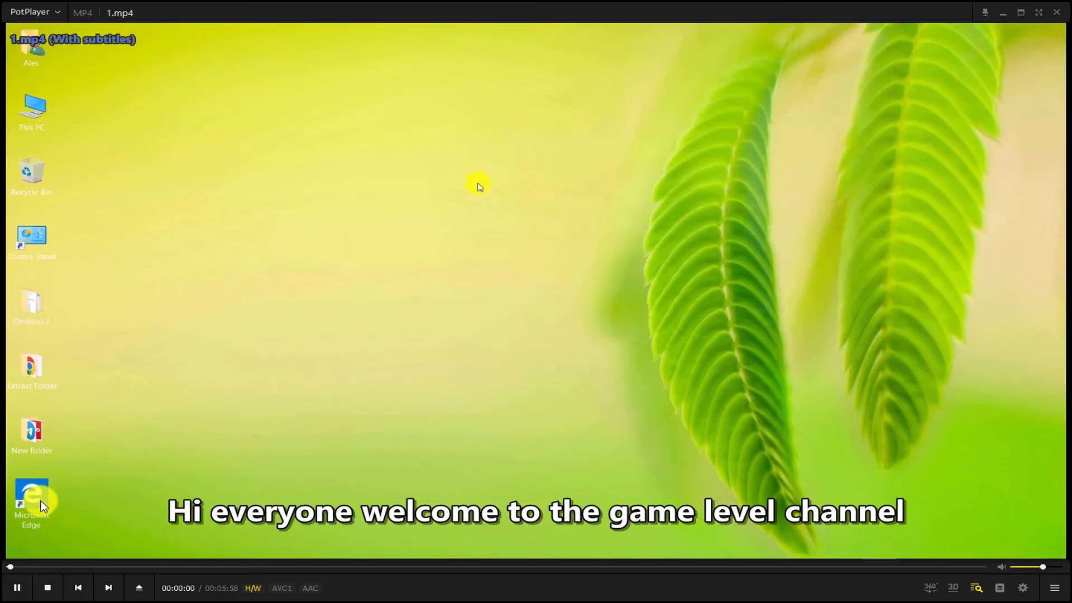
left_click(18, 587)
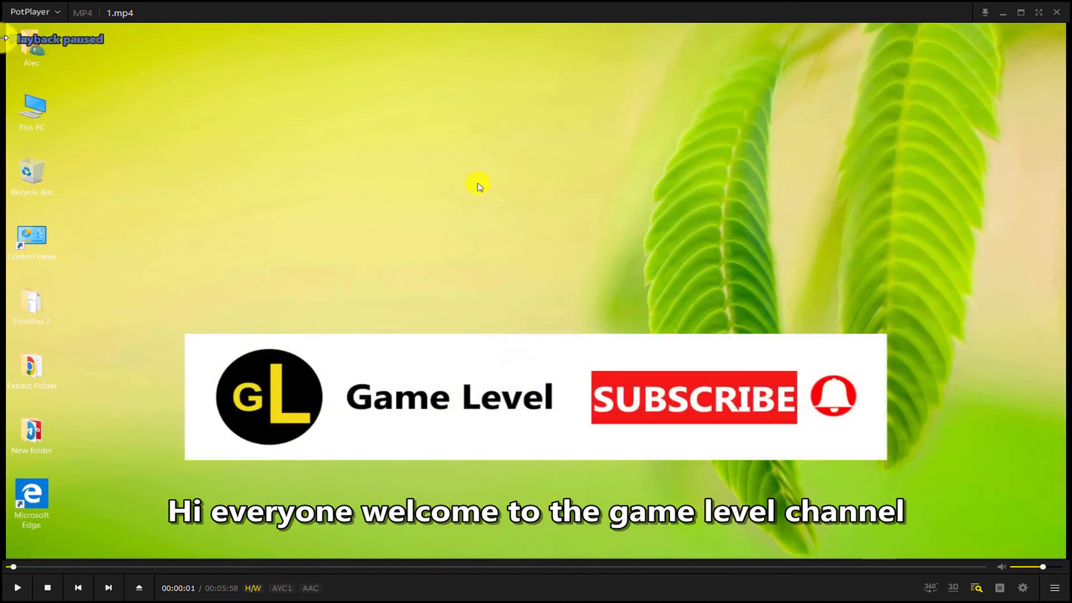
left_click_drag(2, 2, 306, 174)
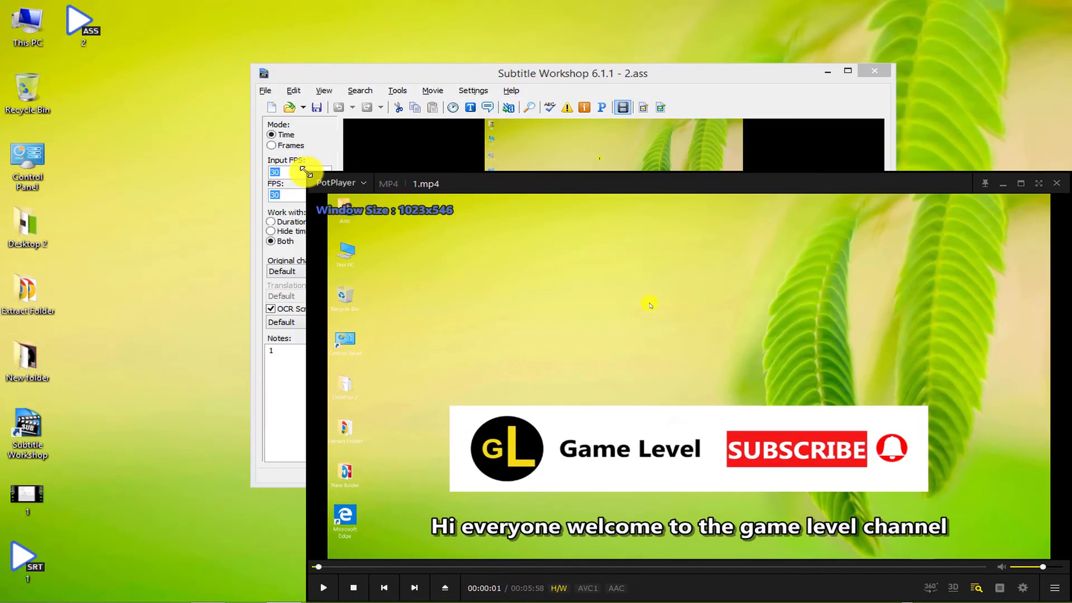
left_click_drag(626, 206, 492, 64)
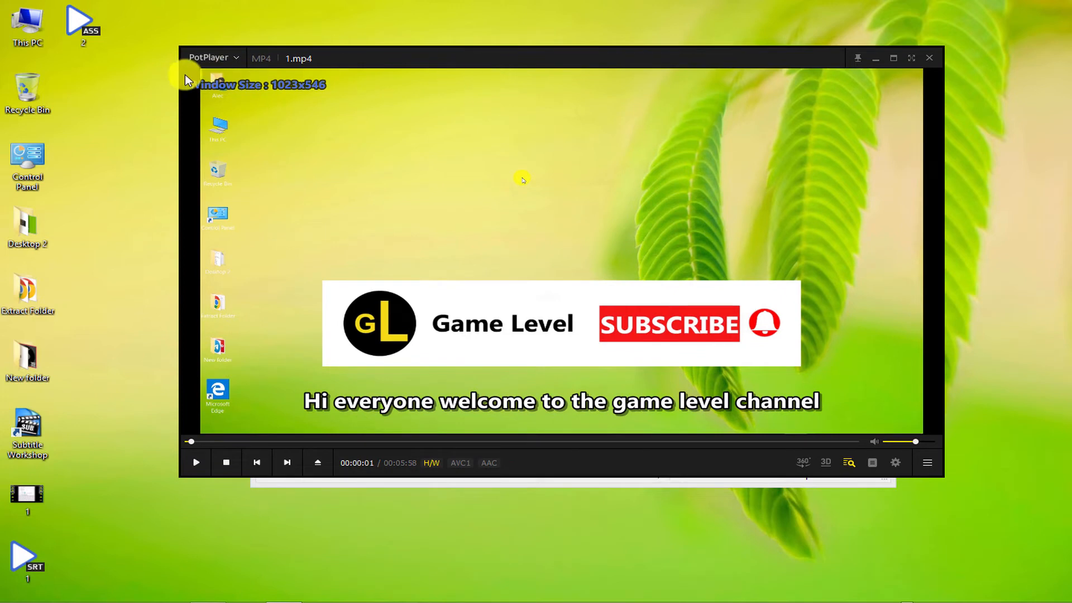
left_click_drag(78, 21, 507, 369)
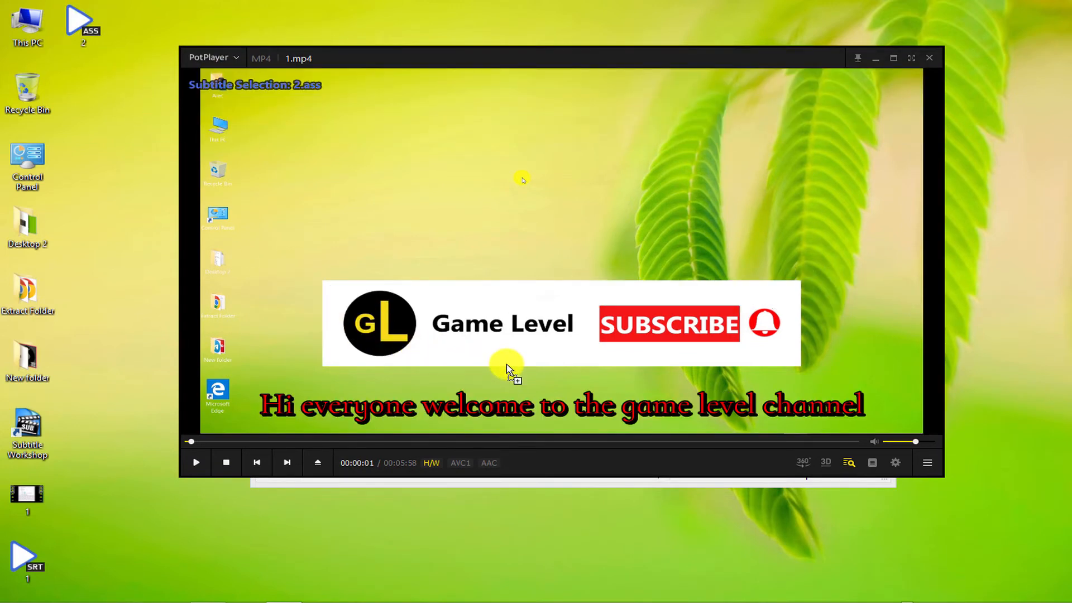
Step: Play the video full screen from the beginning to check the styling of the first subtitle, and close the player
left_click(911, 58)
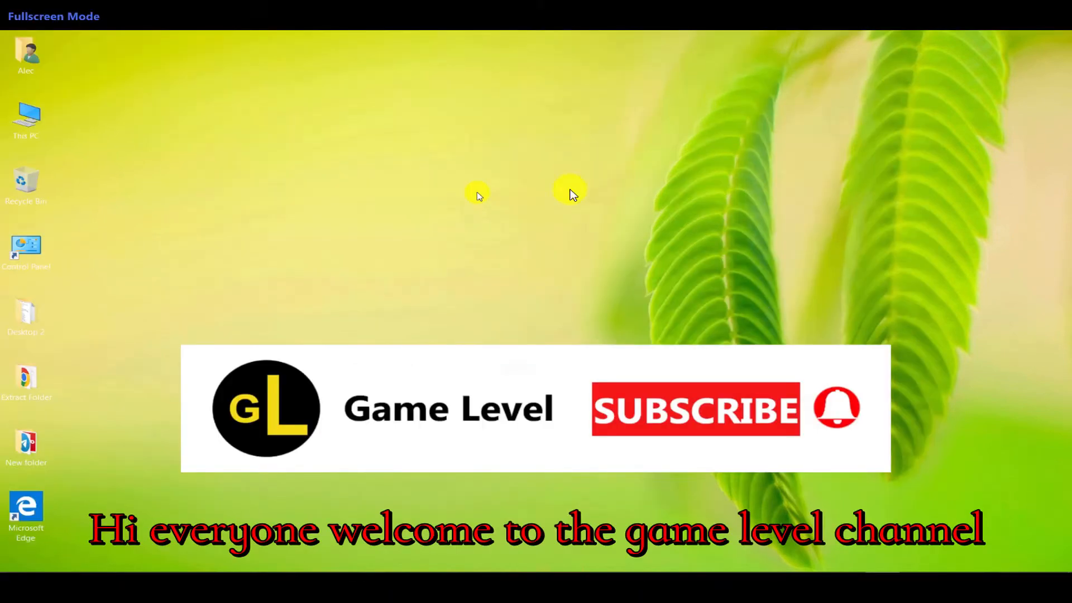
left_click_drag(10, 569, 2, 566)
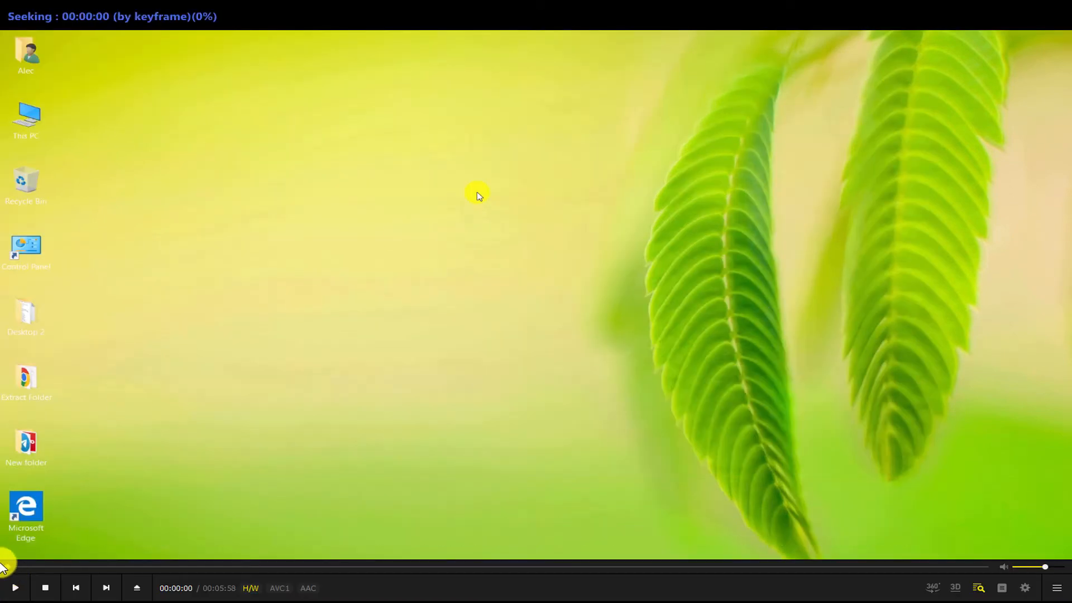
left_click(16, 588)
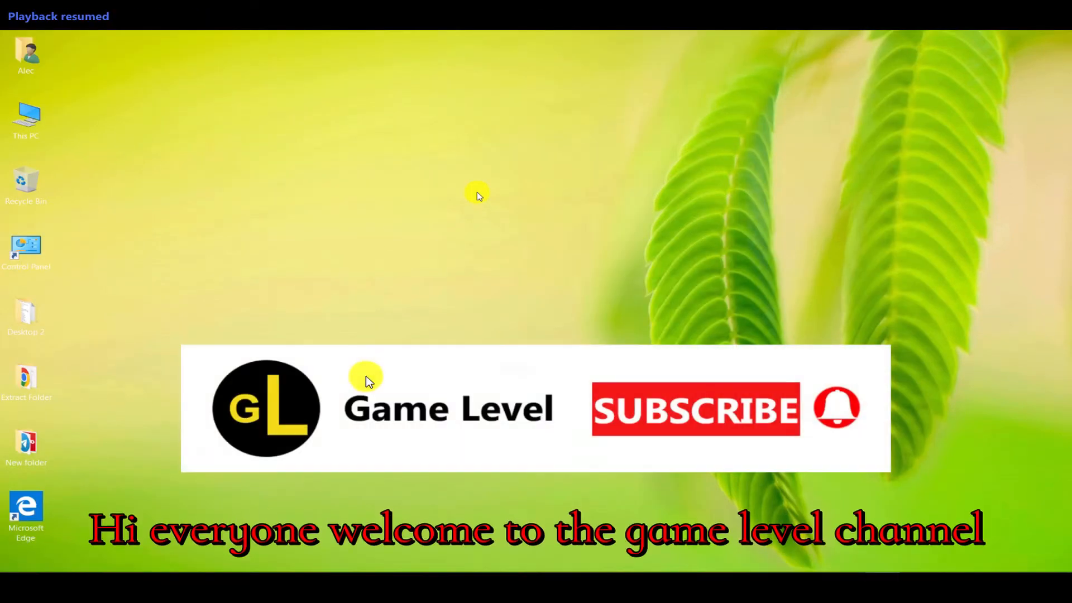
left_click(14, 587)
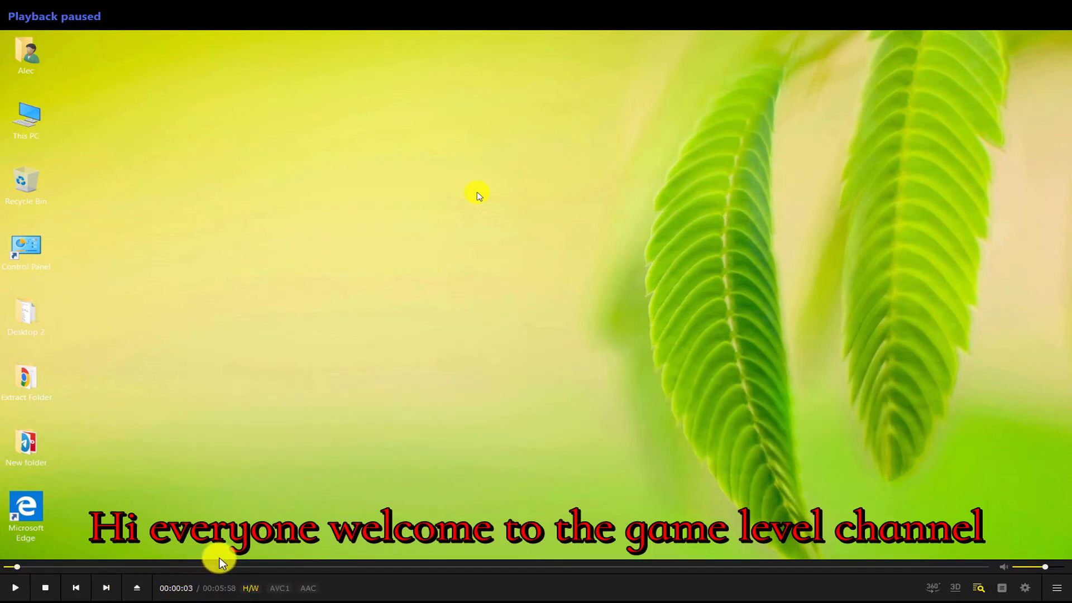
key("space")
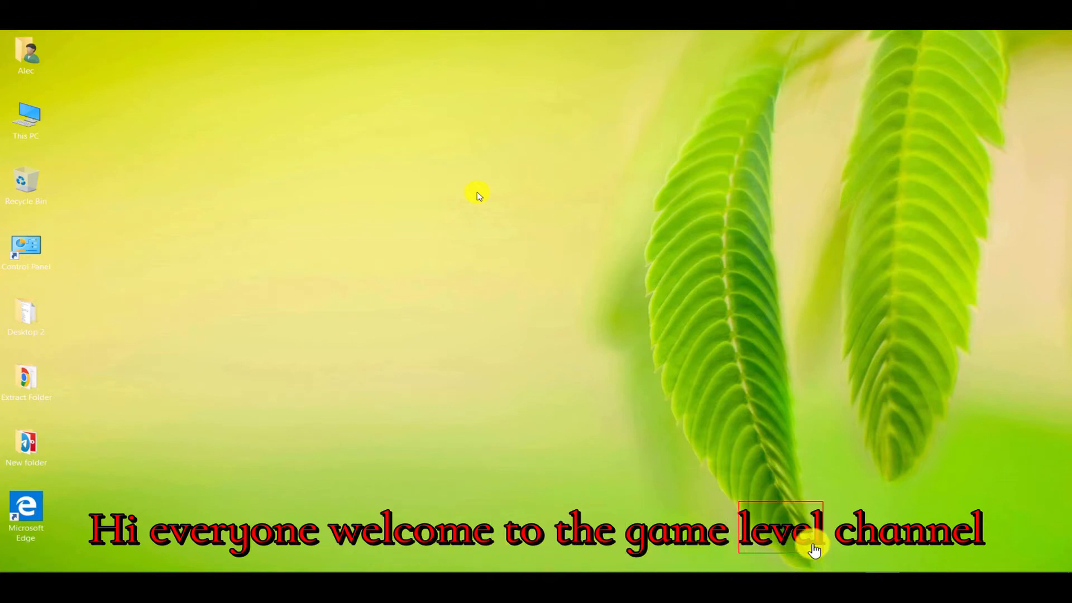
left_click(1064, 18)
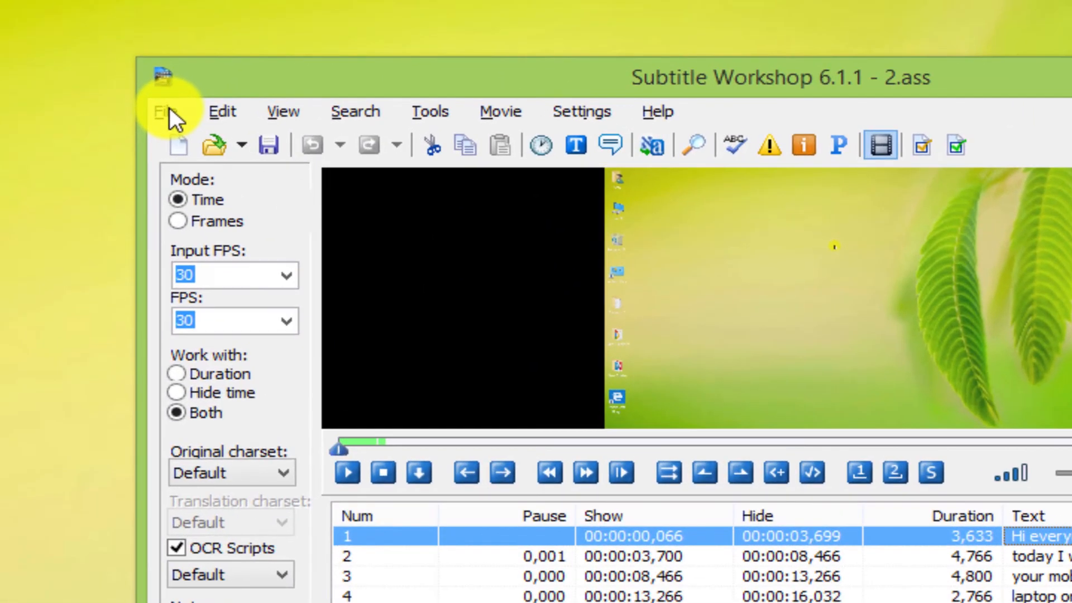
Step: Save the subtitle as a new file named 3 on the desktop in Advanced SubStation Alpha (*.ass) format
left_click(163, 106)
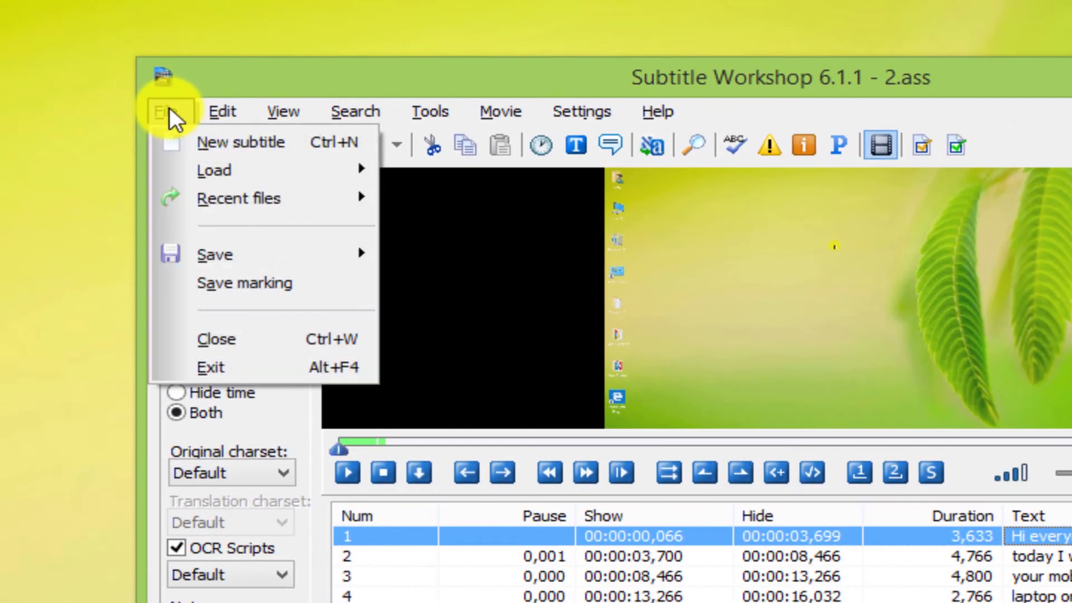
mouse_move(242, 261)
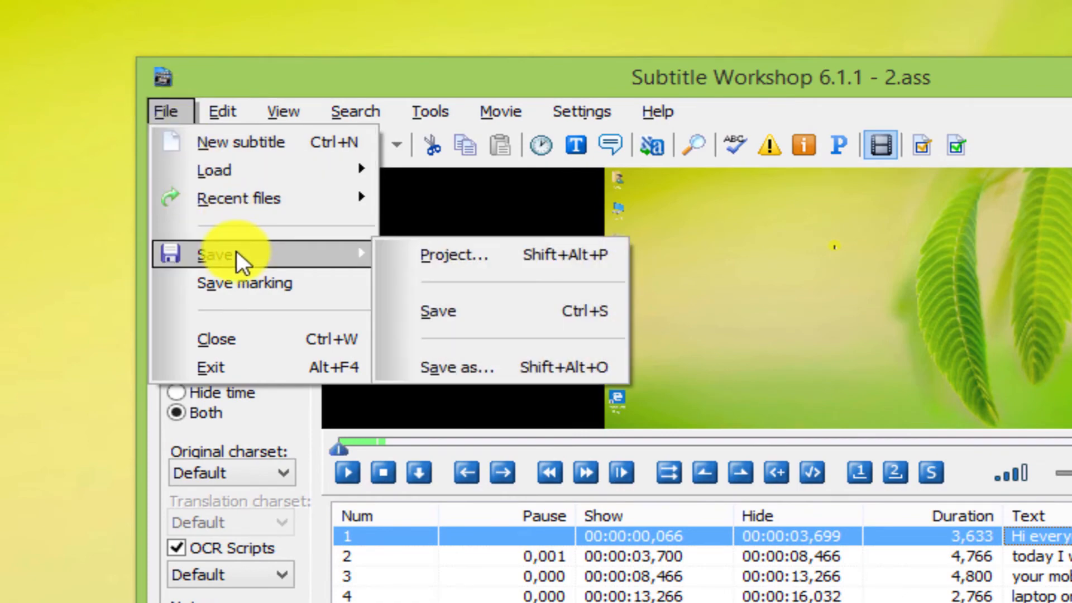
left_click(467, 368)
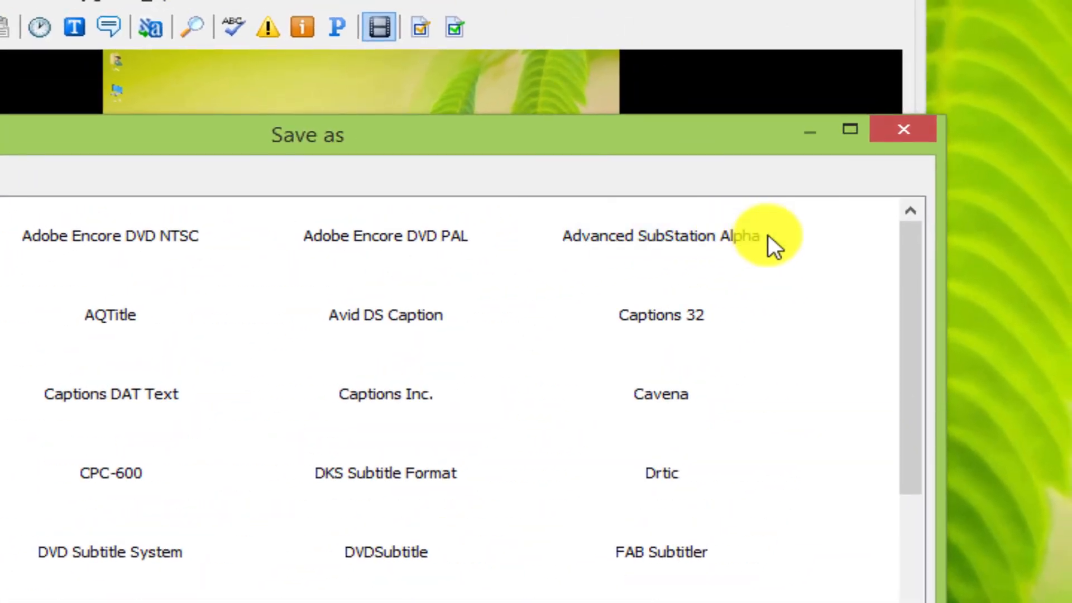
left_click(763, 233)
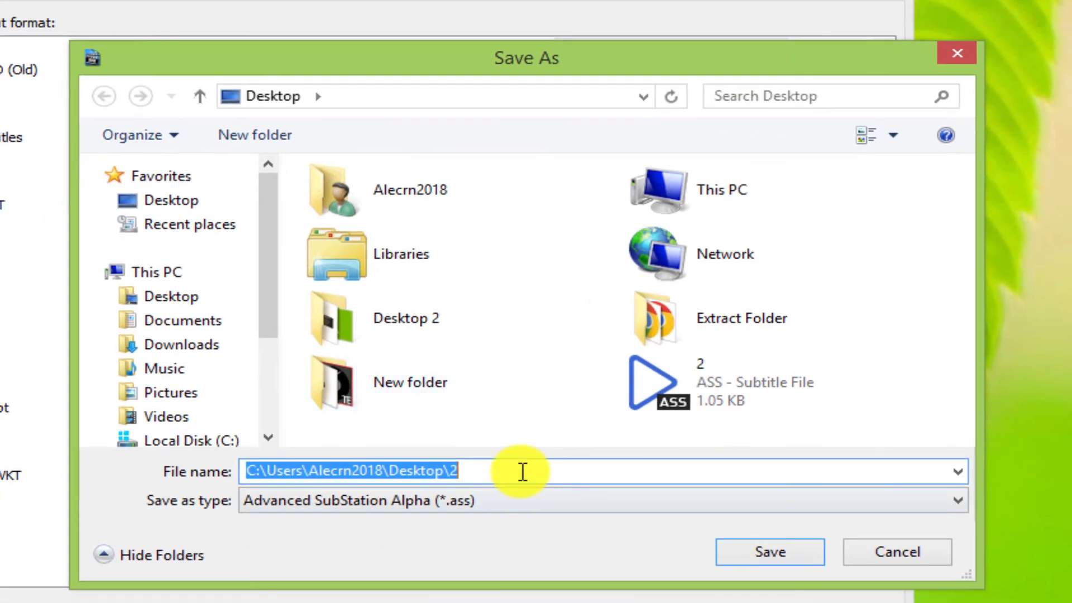
left_click_drag(523, 472, 254, 472)
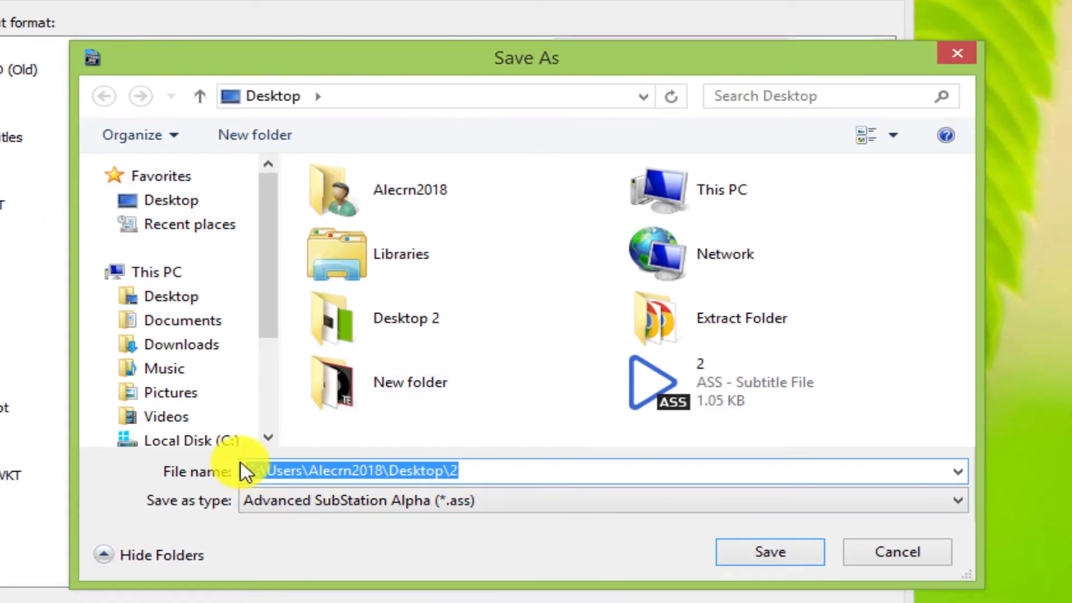
key("BackSpace")
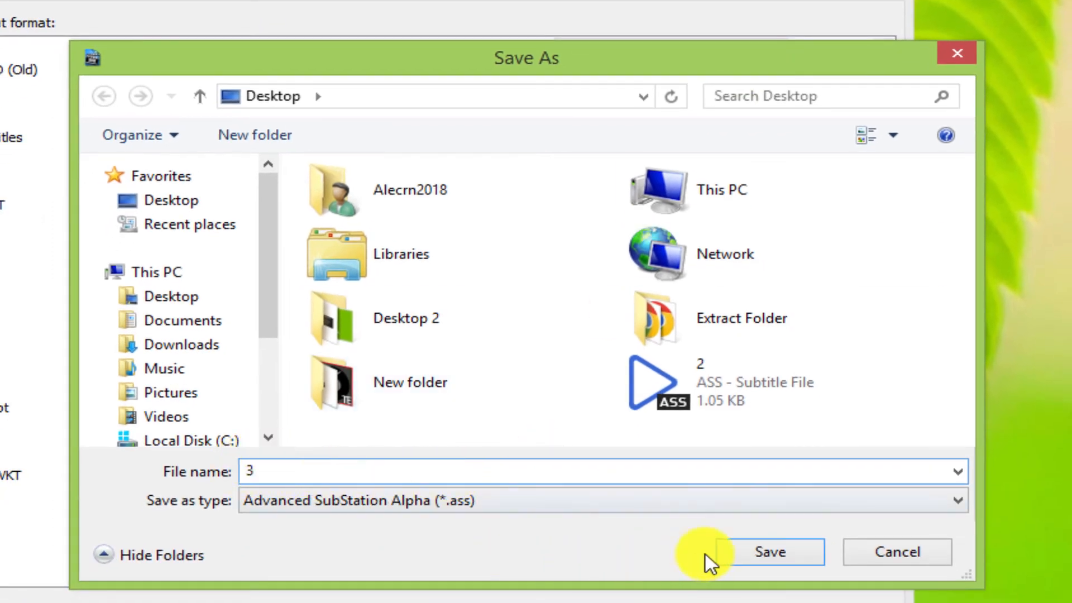
left_click(750, 544)
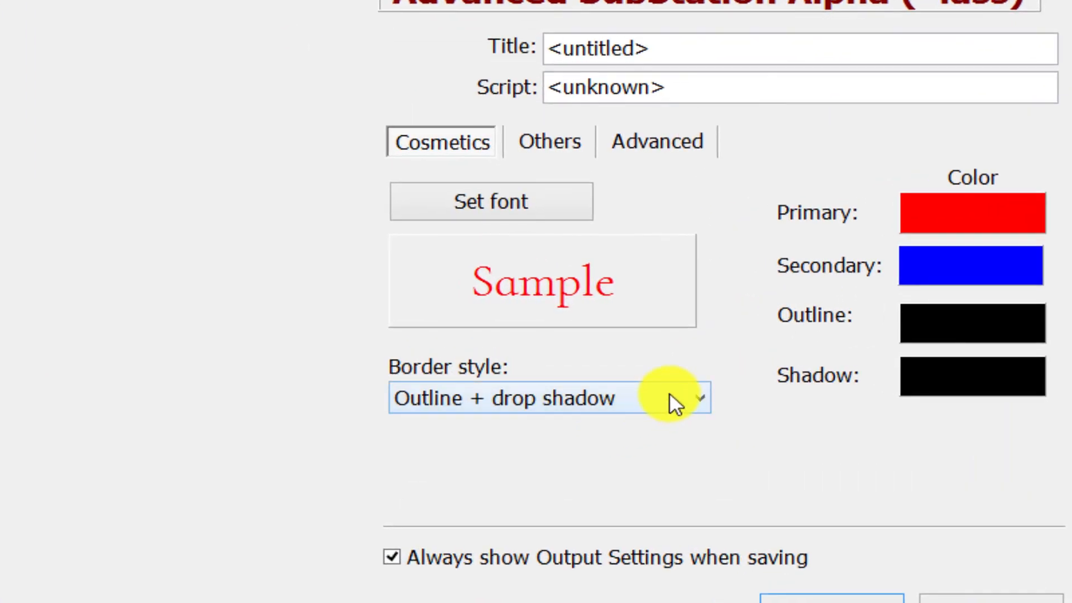
Step: Set the border style to Opaque box and accept the output settings for subtitle file 3
left_click(631, 366)
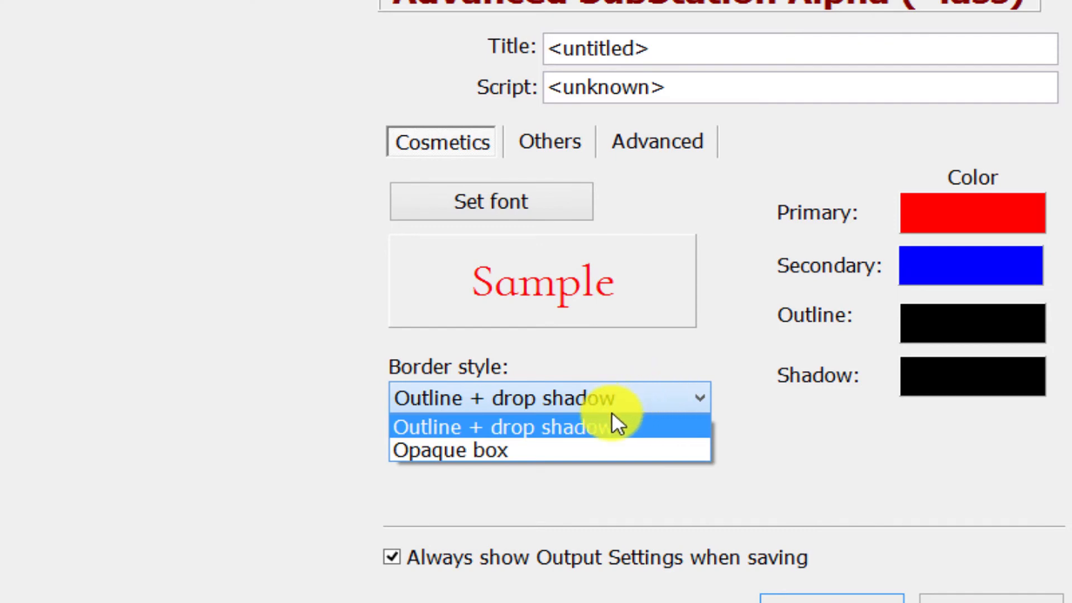
left_click(504, 450)
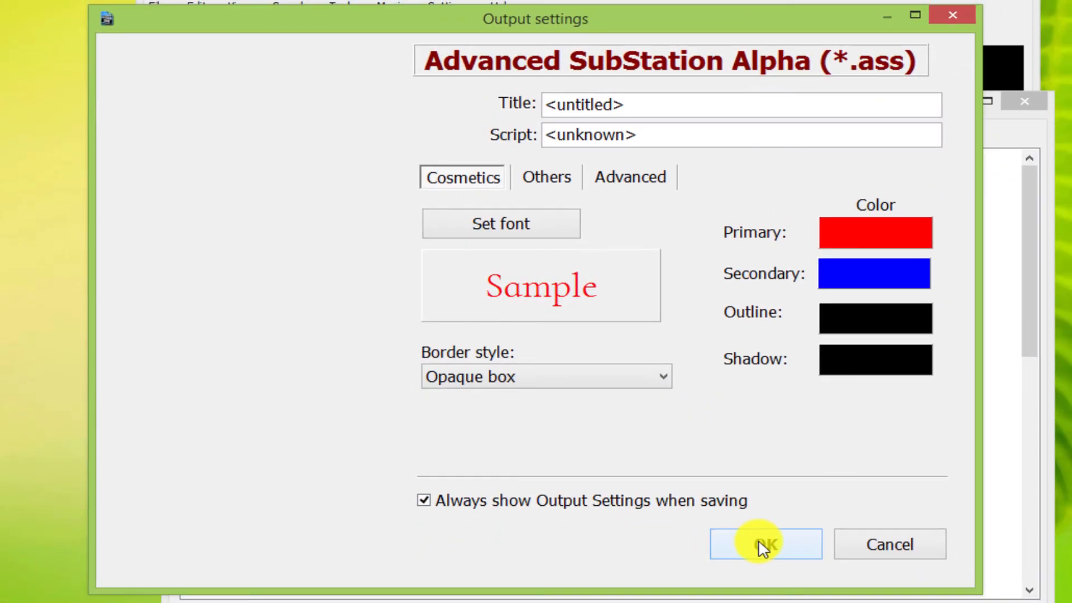
left_click(759, 542)
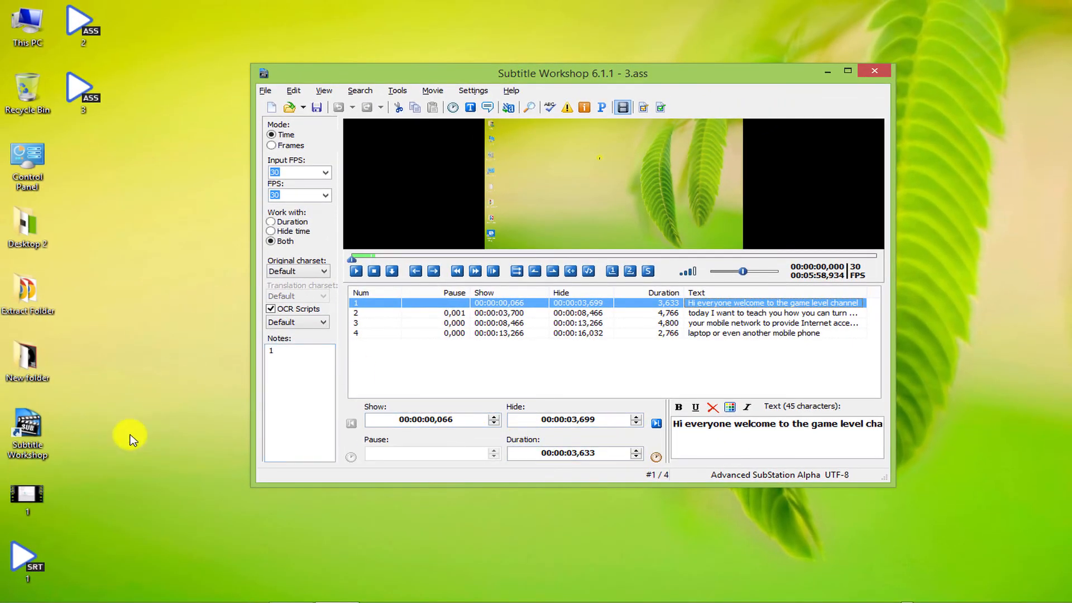
Step: Open the desktop video 1 again in the video player
left_click(35, 501)
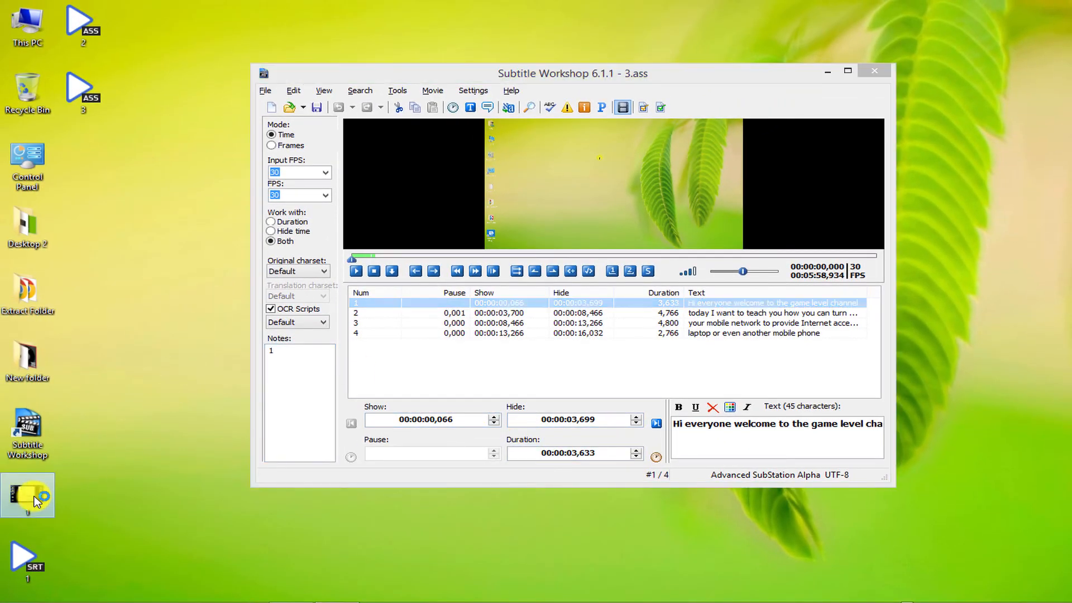